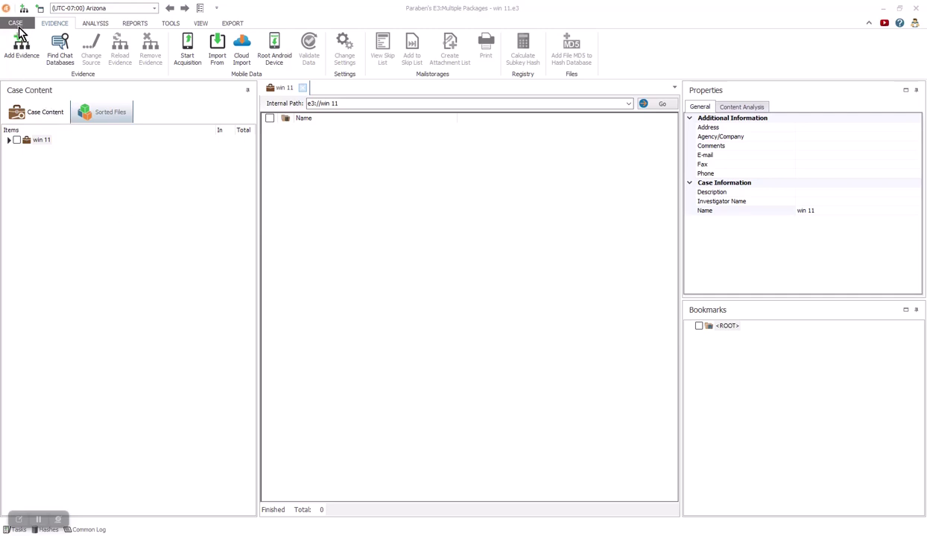
- Add the disk image Demo.001 as auto-detected image evidence named Demo, with all NTFS options left unchecked
click(23, 59)
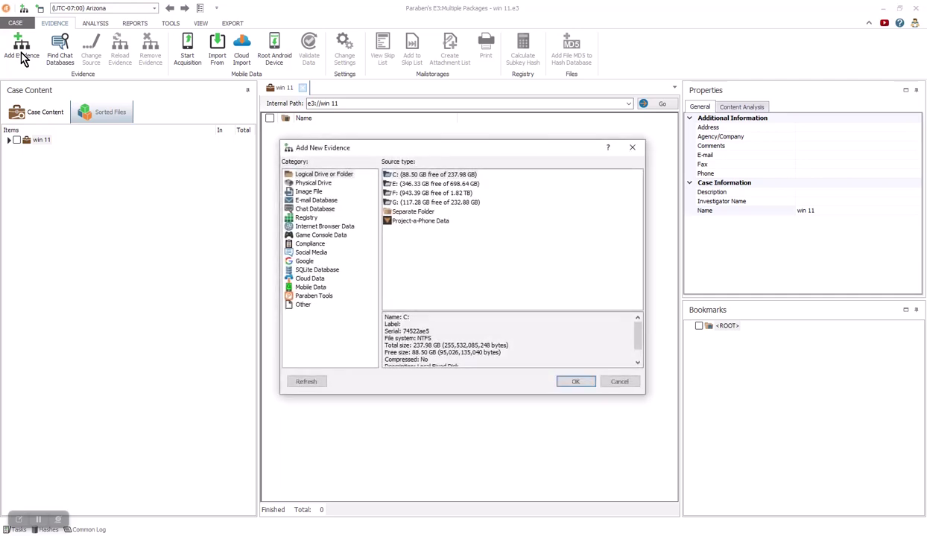
click(312, 192)
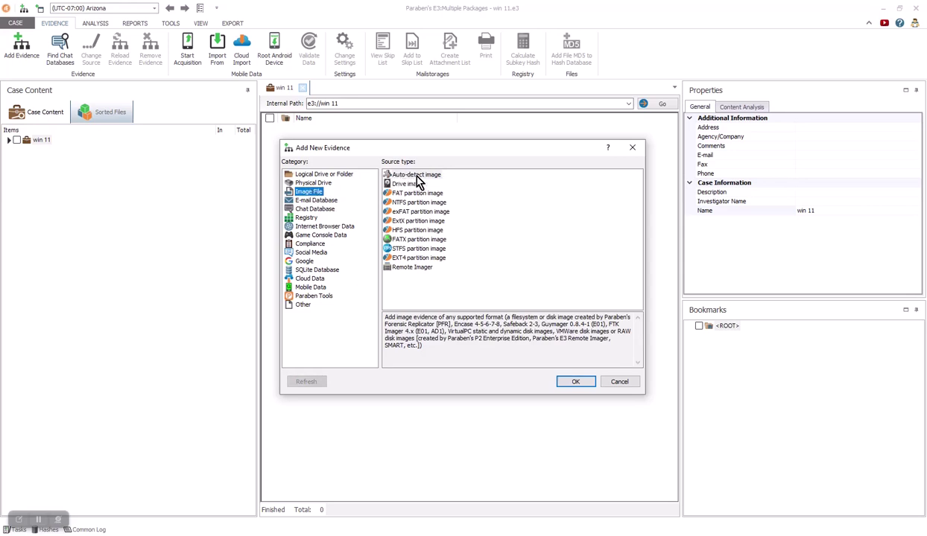
click(416, 175)
click(575, 382)
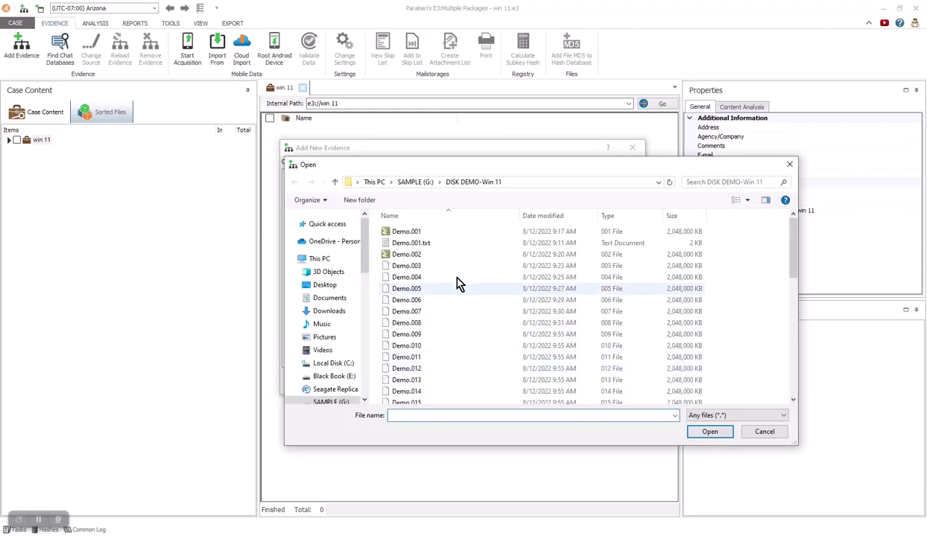
click(403, 233)
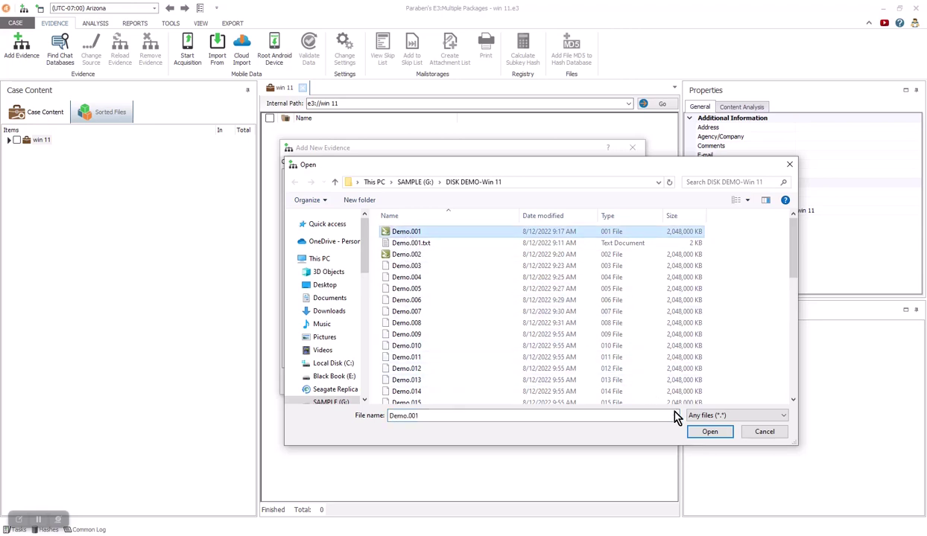
click(708, 432)
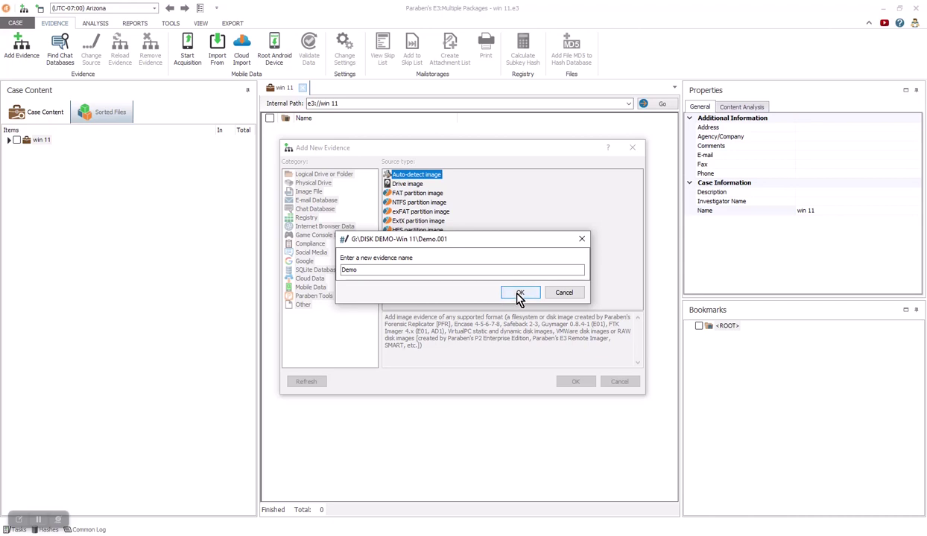
click(519, 294)
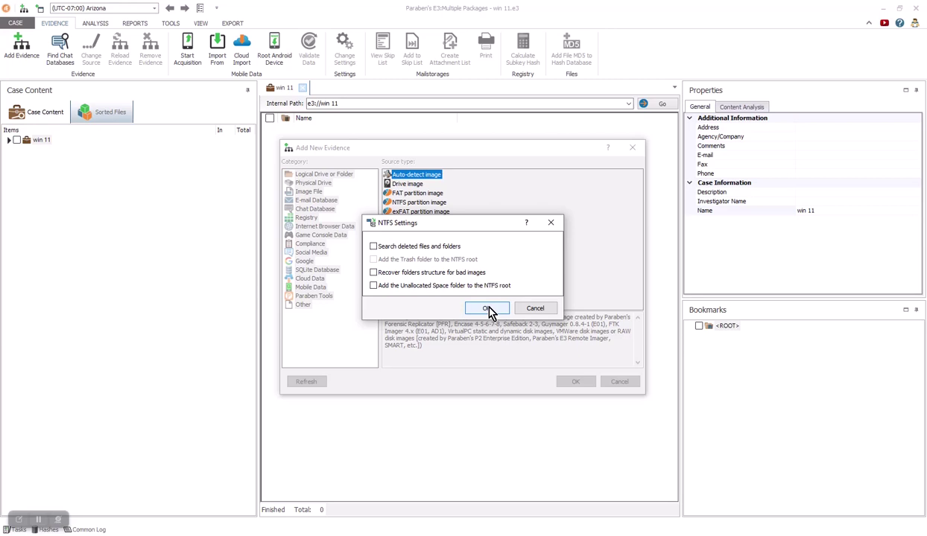
click(488, 309)
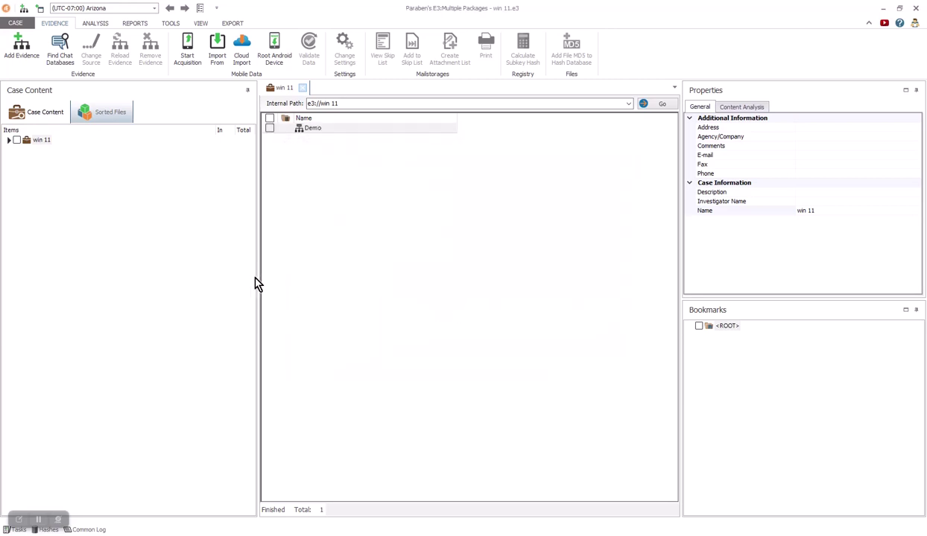
- Expand the Demo evidence down to the NTFS Data Triage categories and view the Cloud Storages entries
click(9, 140)
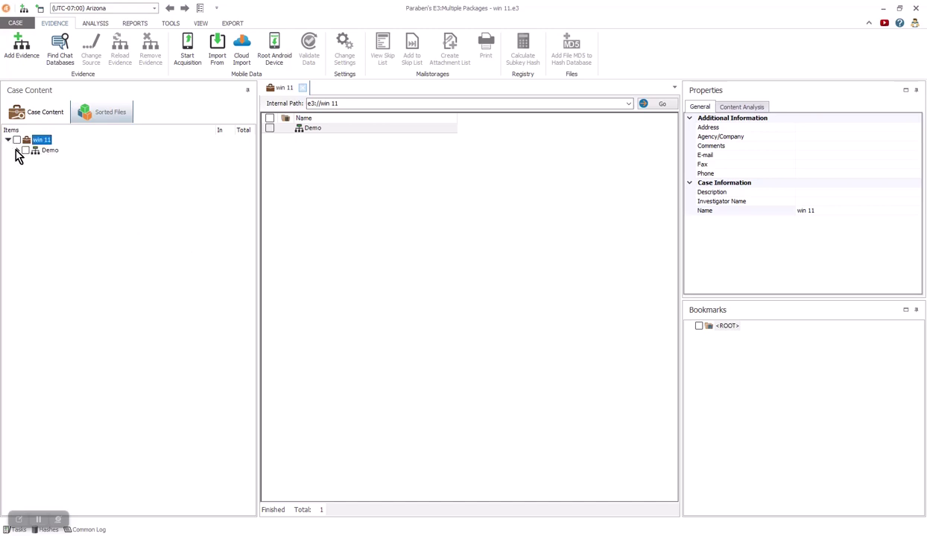
click(17, 151)
click(26, 161)
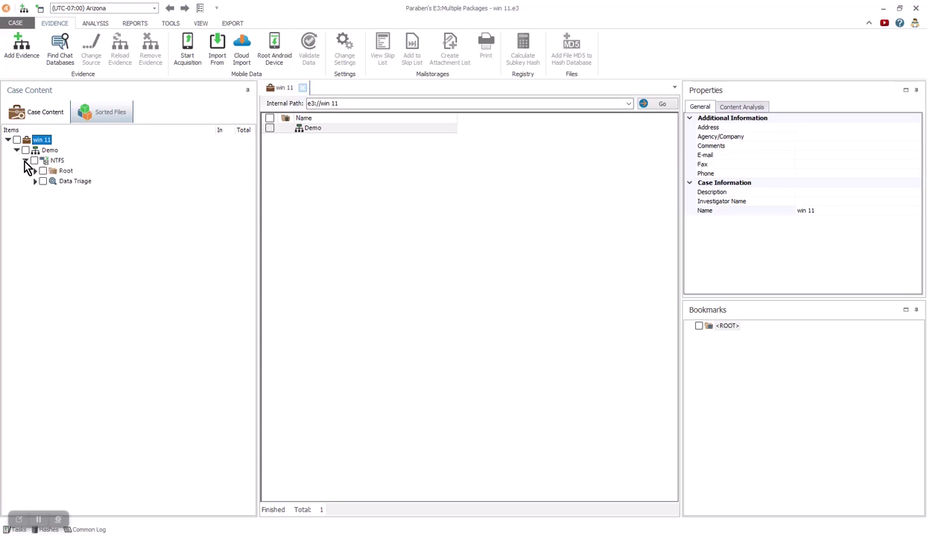
click(35, 182)
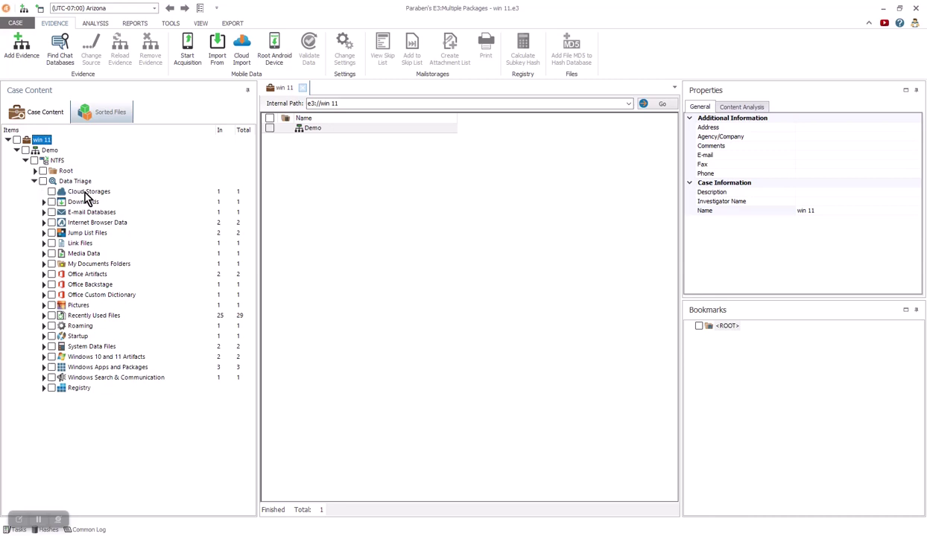
click(90, 193)
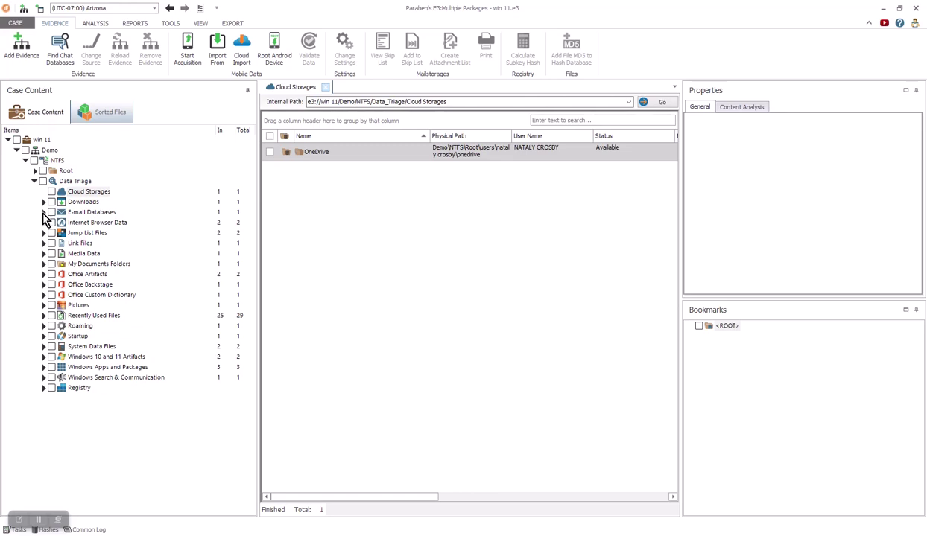
- Open the Outlook .ost database listed under E-mail Databases with Raw mode enabled
click(86, 218)
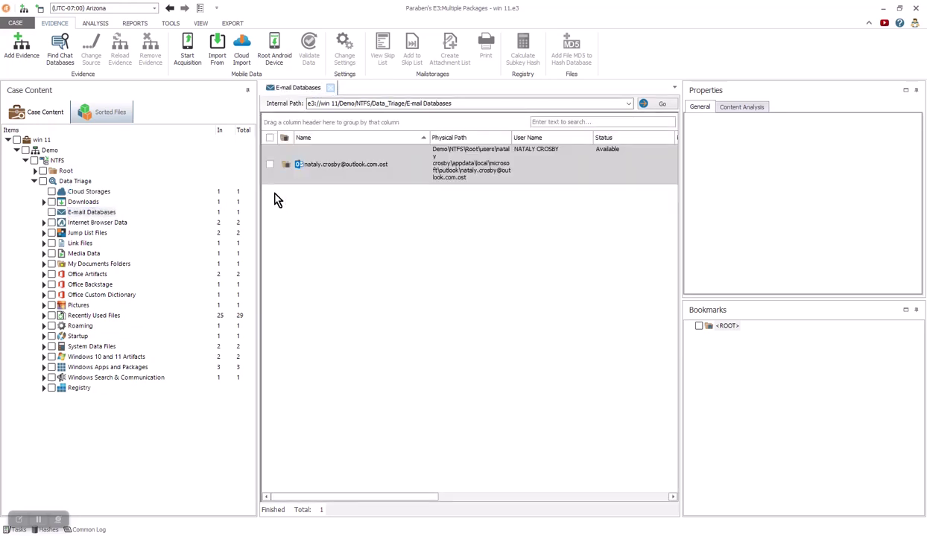
double_click(371, 182)
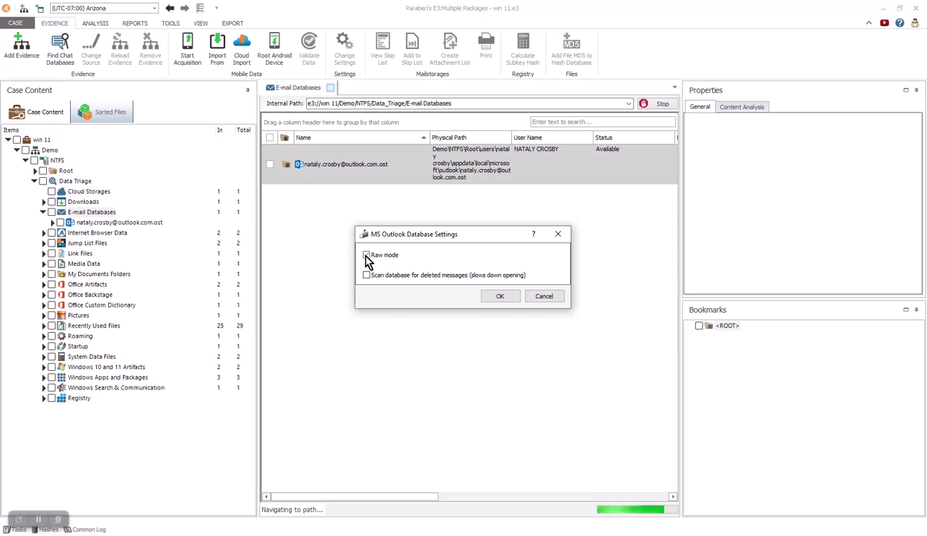
click(366, 256)
click(499, 298)
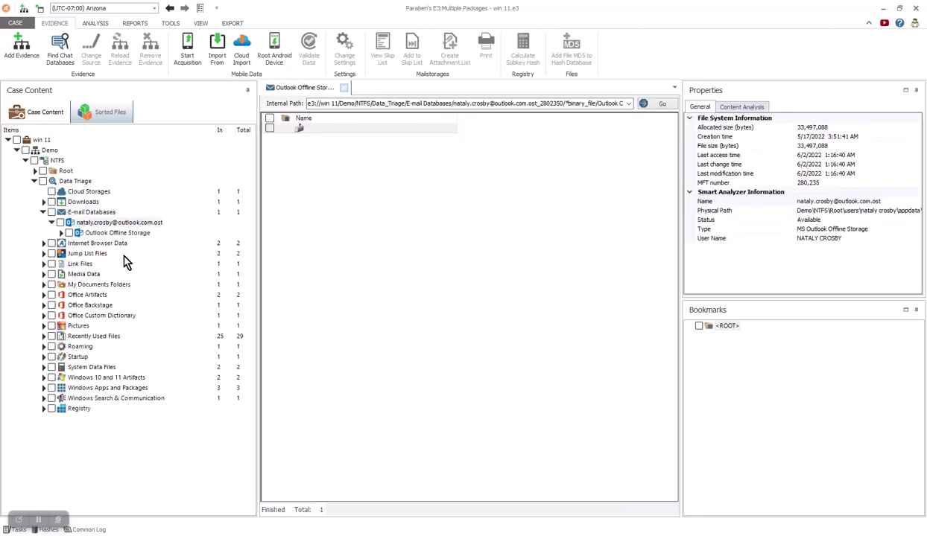
- Expand the Outlook Offline Storage through Root - Mailbox to IPM_SUBTREE and open its Inbox
click(61, 233)
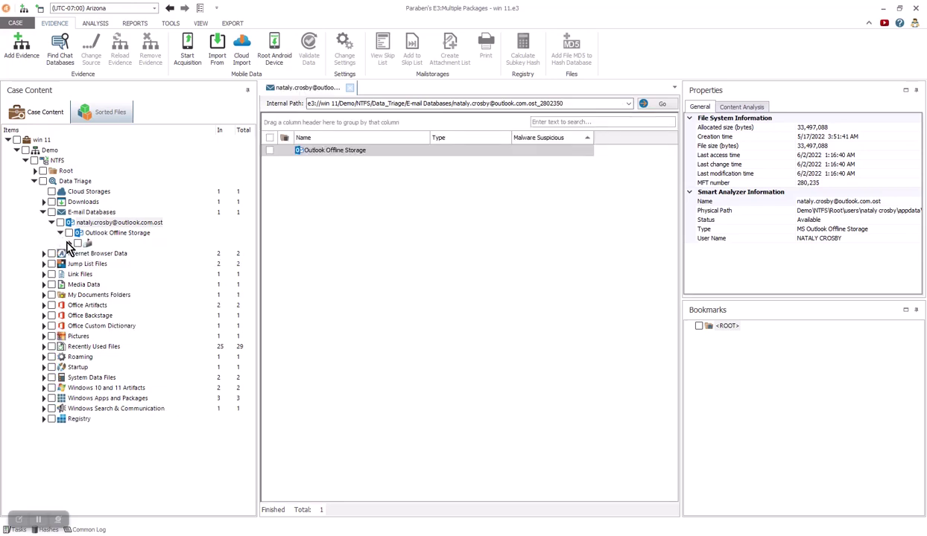
click(69, 243)
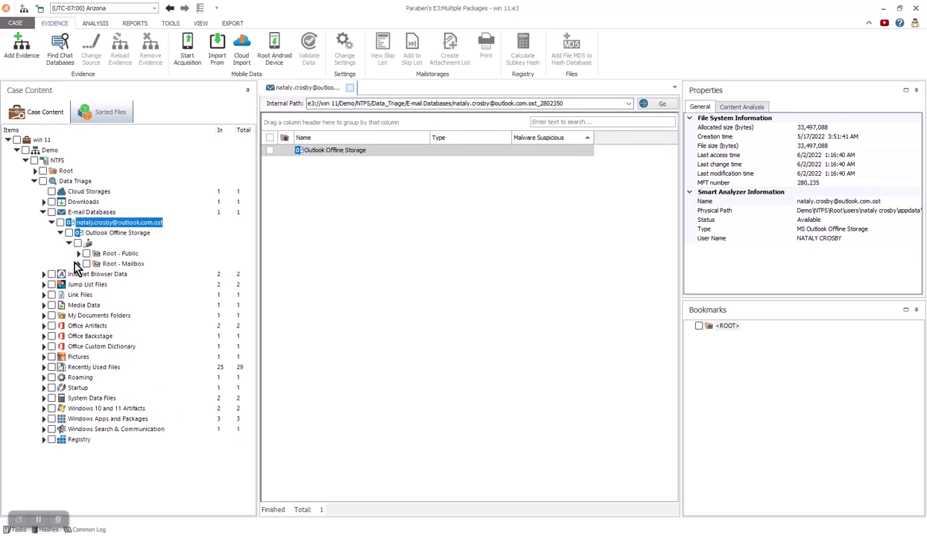
click(77, 263)
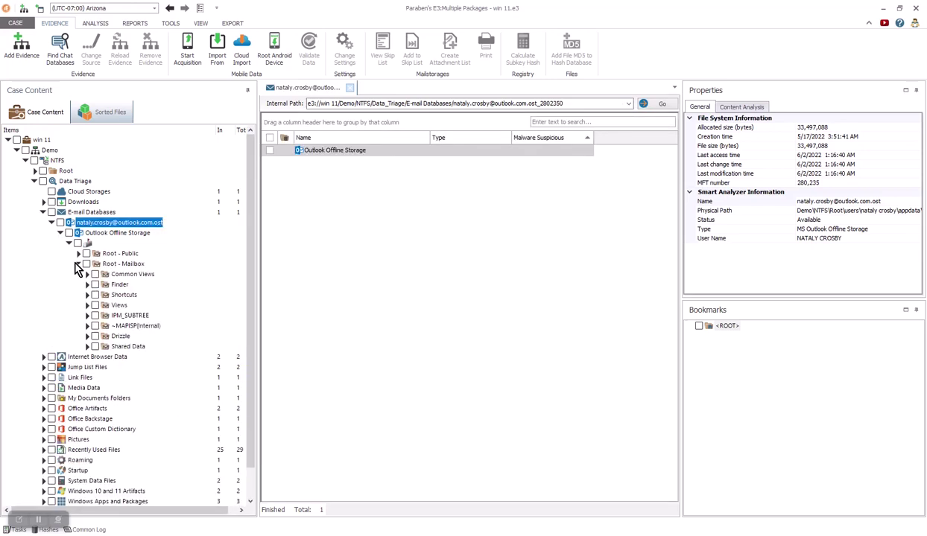
click(87, 316)
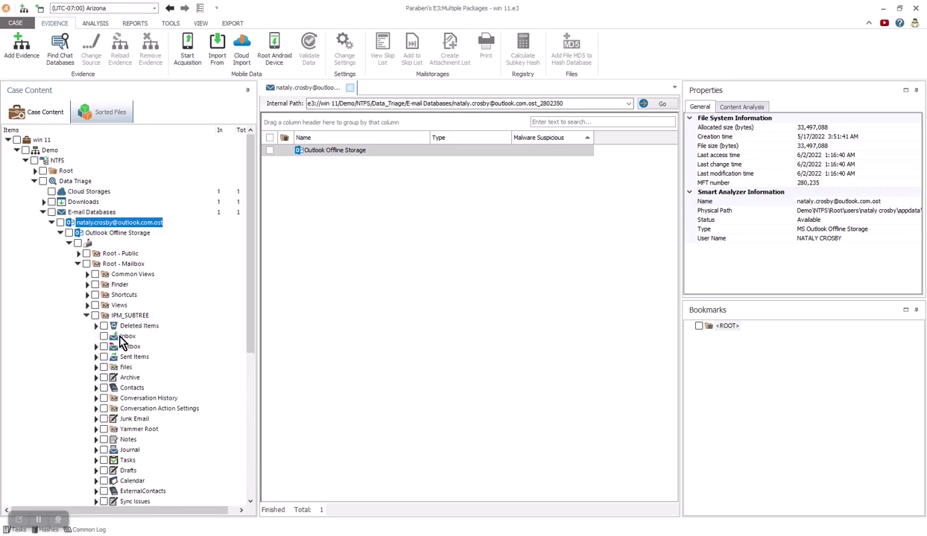
click(119, 337)
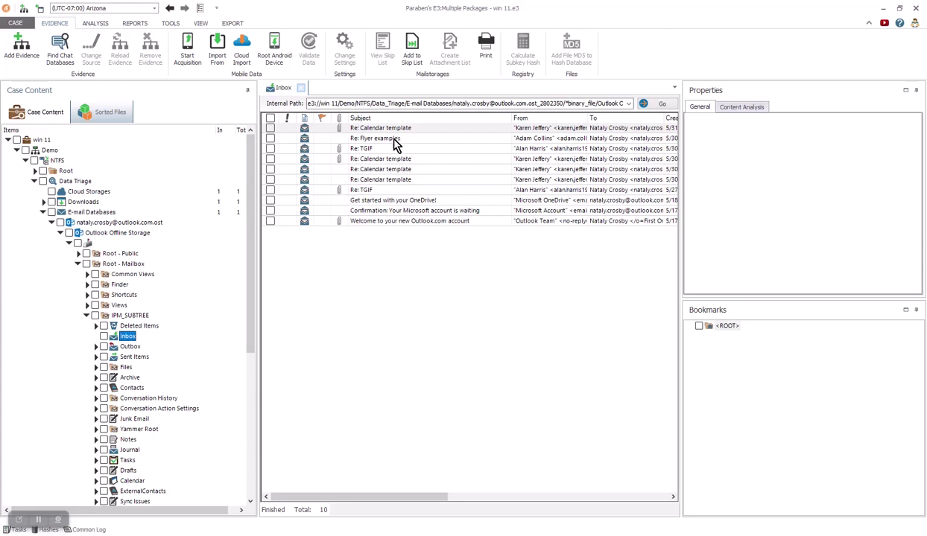
- Examine the 5/30/2022 "Re: TGIF" message in an enlarged preview as RFC Header, Text, HTML and Raw HTML
click(356, 150)
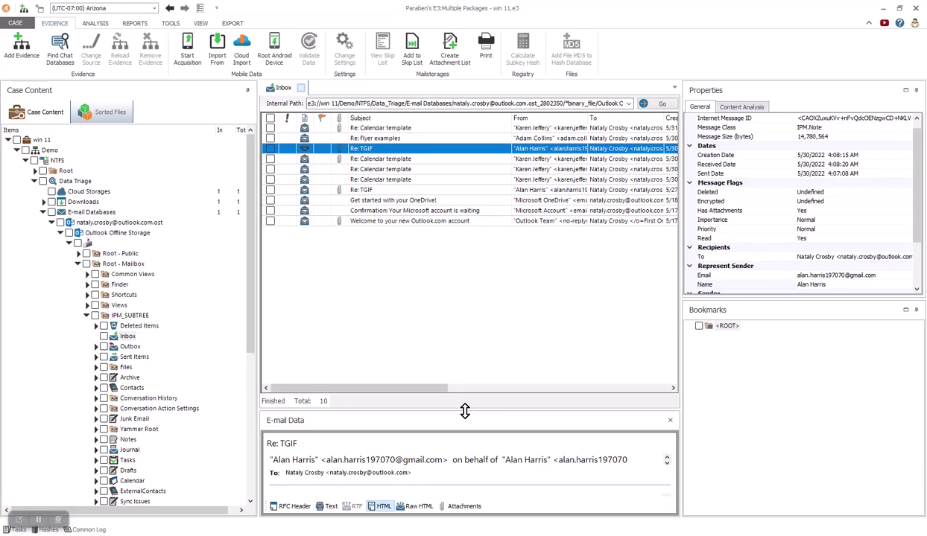
drag(464, 411, 464, 294)
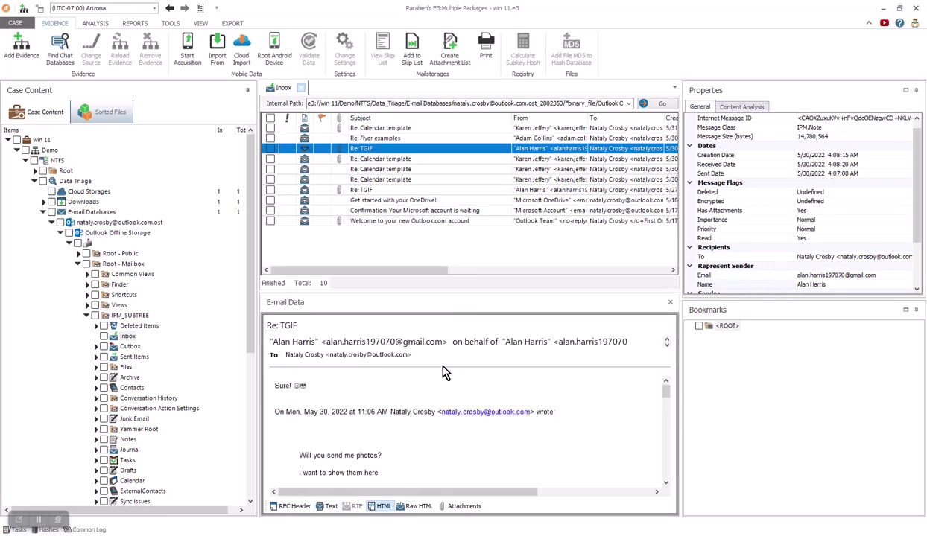
click(297, 507)
click(328, 506)
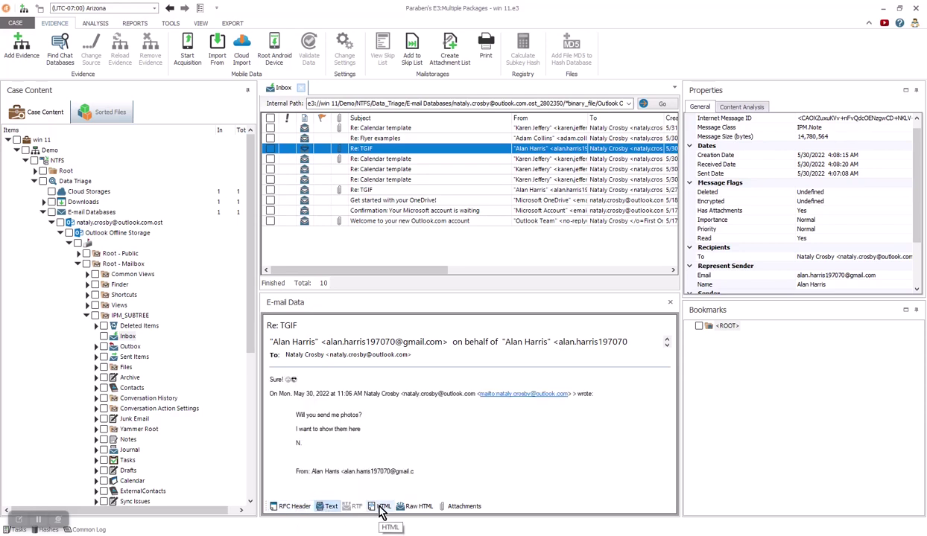
click(382, 507)
click(417, 507)
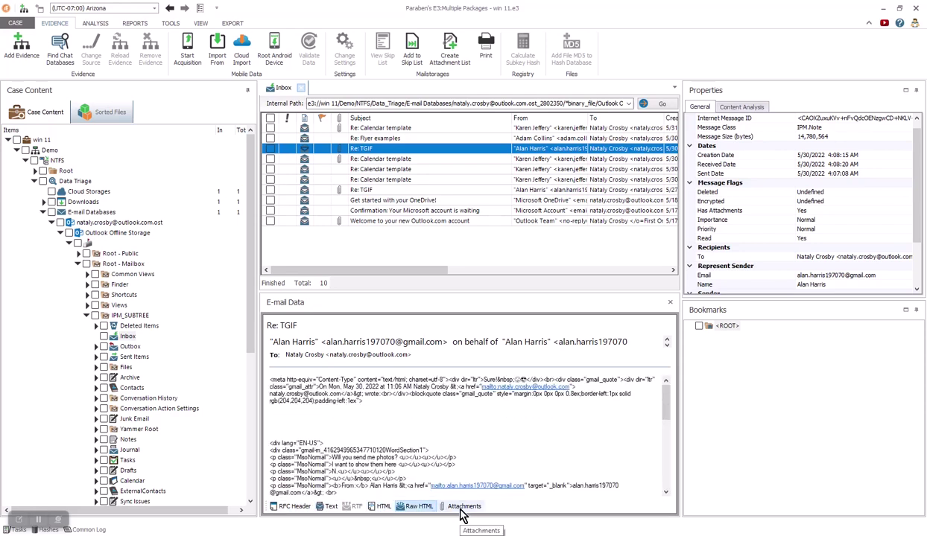
- Examine the message's image001.jpg attachment in the thumbnail, file, document, text, extracted text and hex viewers, ending on its properties
click(461, 507)
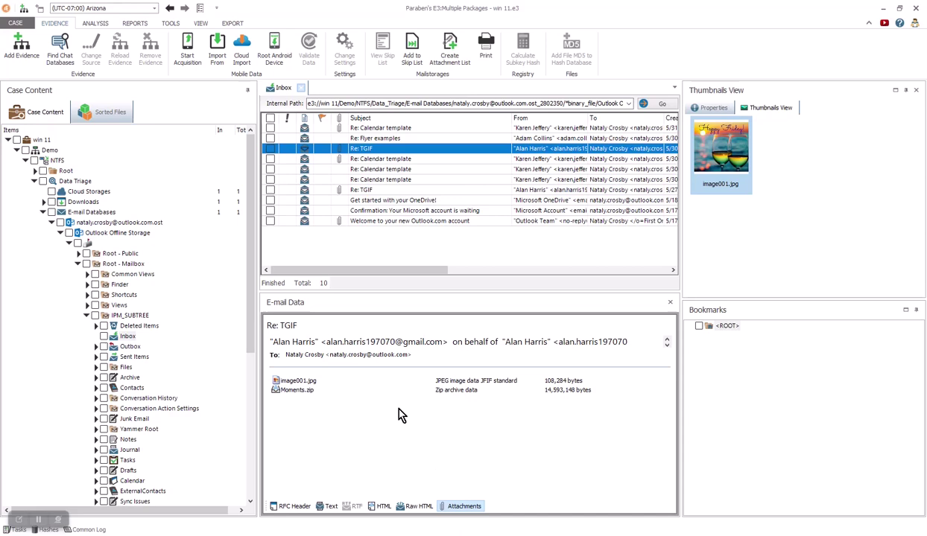
click(309, 390)
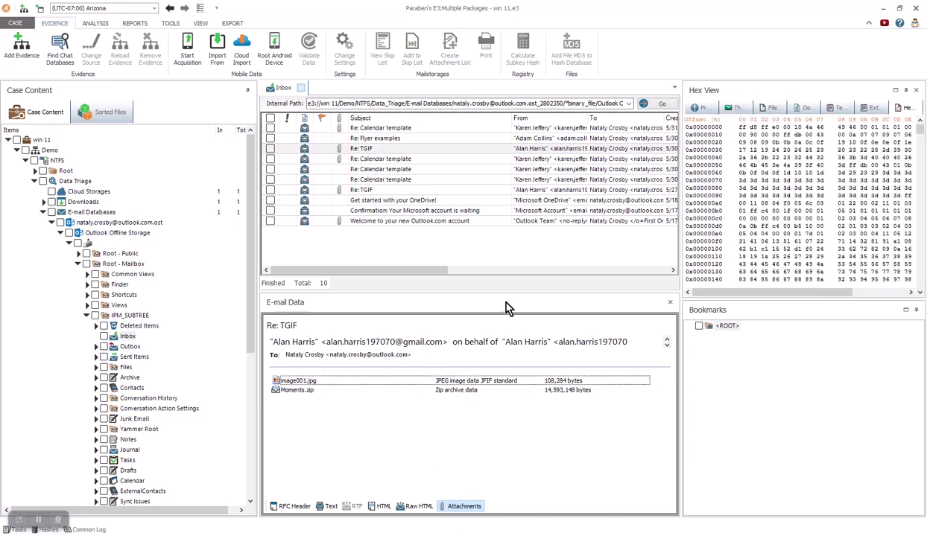
drag(682, 201, 555, 201)
click(593, 109)
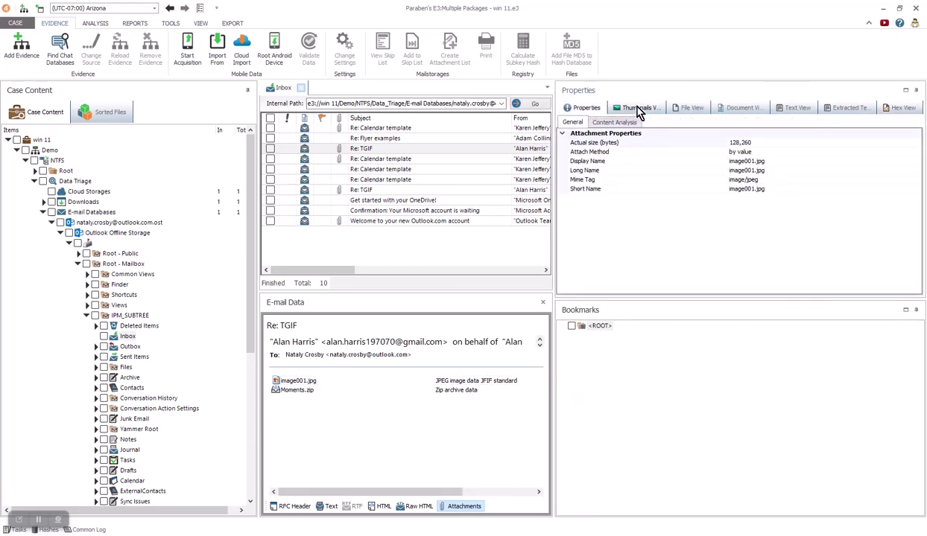
click(639, 108)
click(691, 109)
click(738, 109)
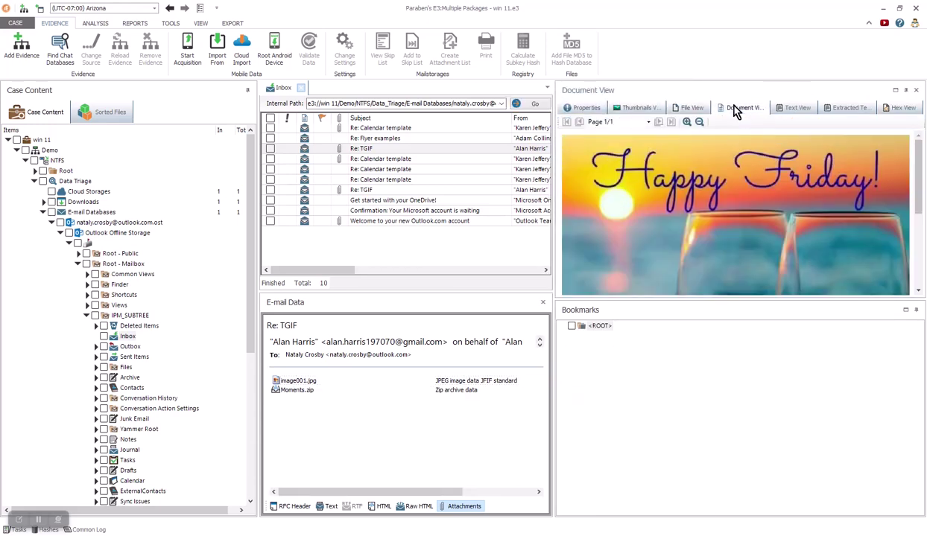
click(795, 109)
click(847, 108)
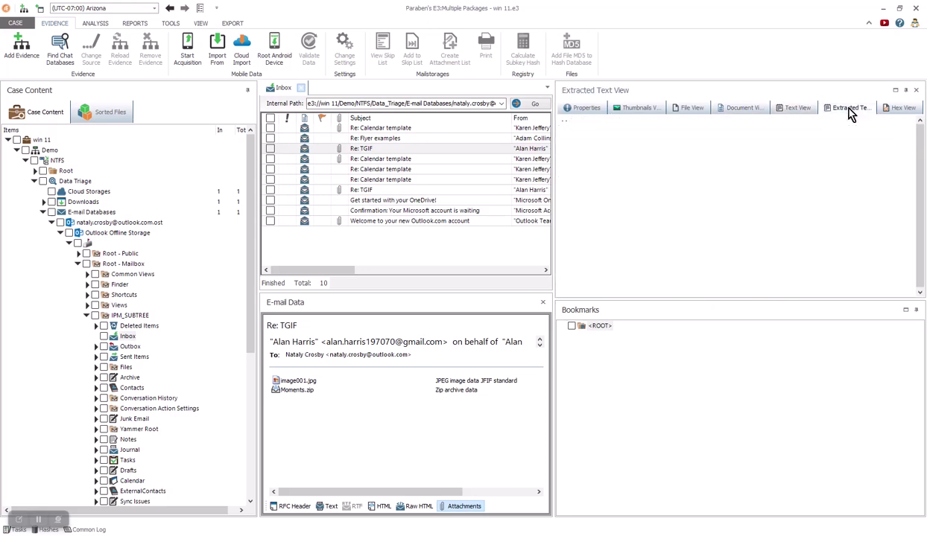
click(897, 109)
click(588, 108)
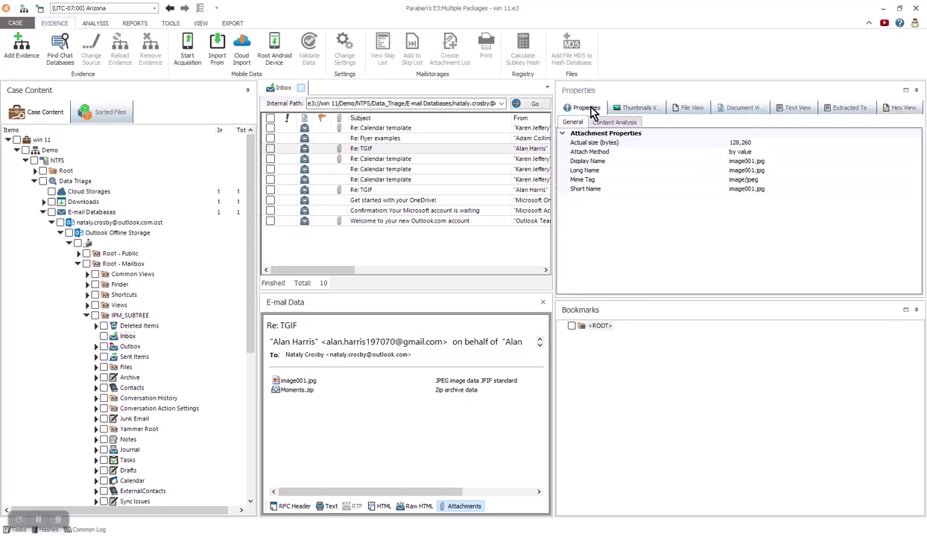
- Inspect the properties of the Moments.zip attachment and its file list in Document View, then narrow the viewer area
click(306, 392)
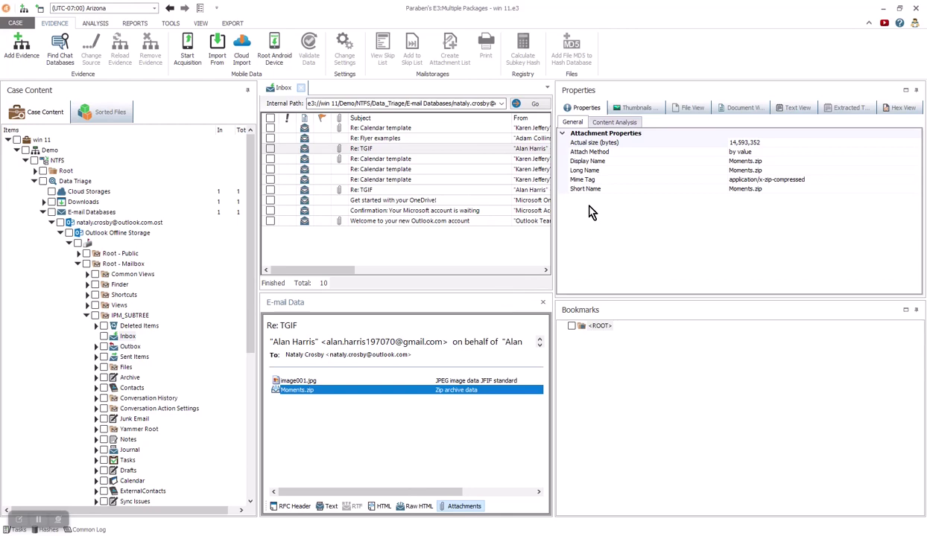
click(719, 109)
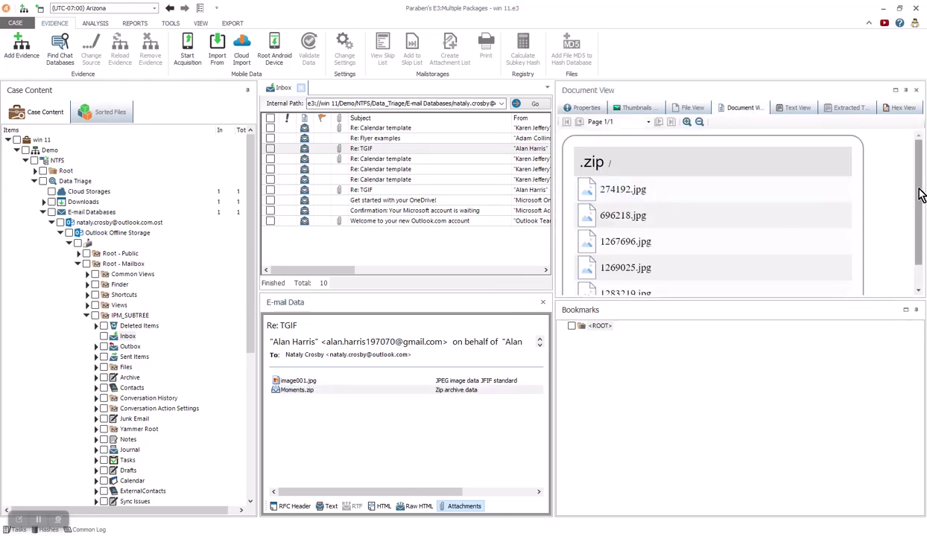
mouse_move(920, 196)
mouse_down()
mouse_move(921, 223)
mouse_move(917, 182)
mouse_up()
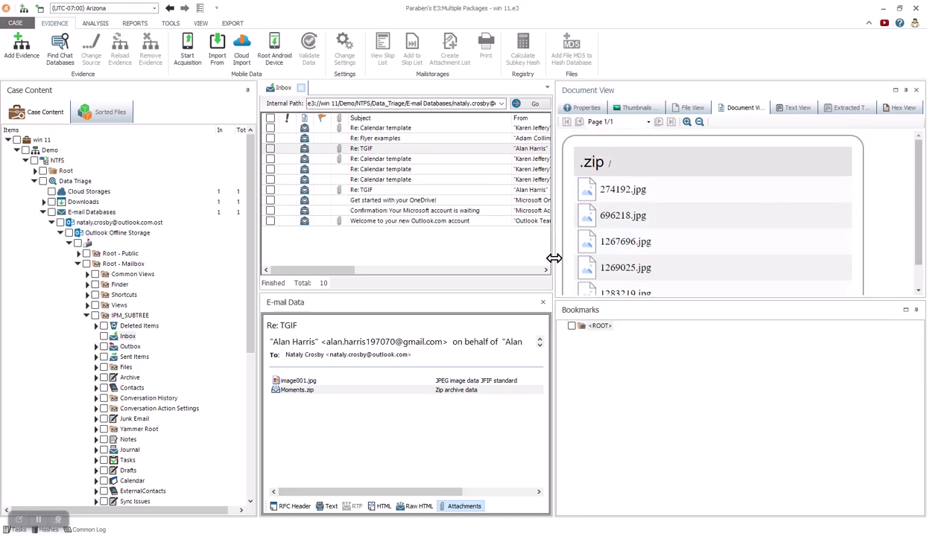
drag(555, 259, 743, 255)
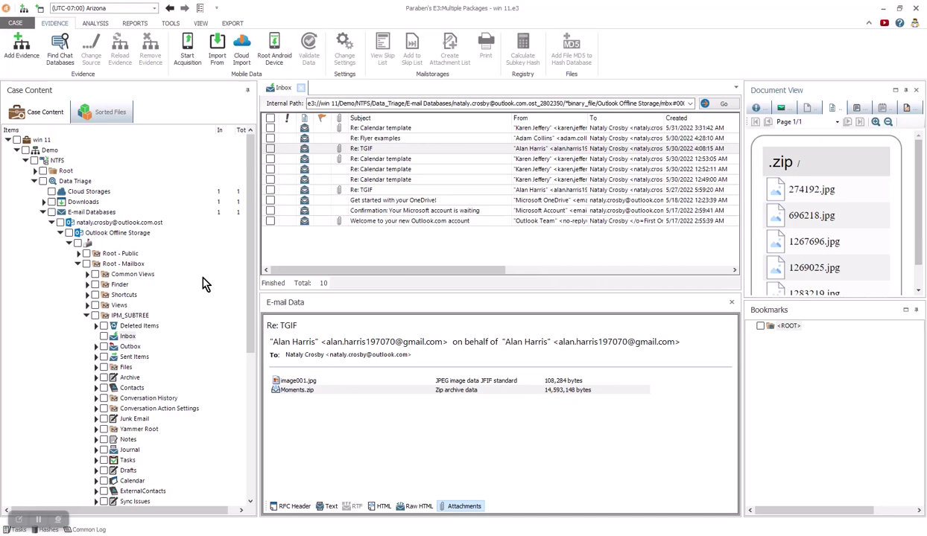
- Run Content Analysis on the Inbox with Sort Data and Index keywords enabled and text extraction from graphic files (OCR) turned off
click(125, 339)
right_click(124, 337)
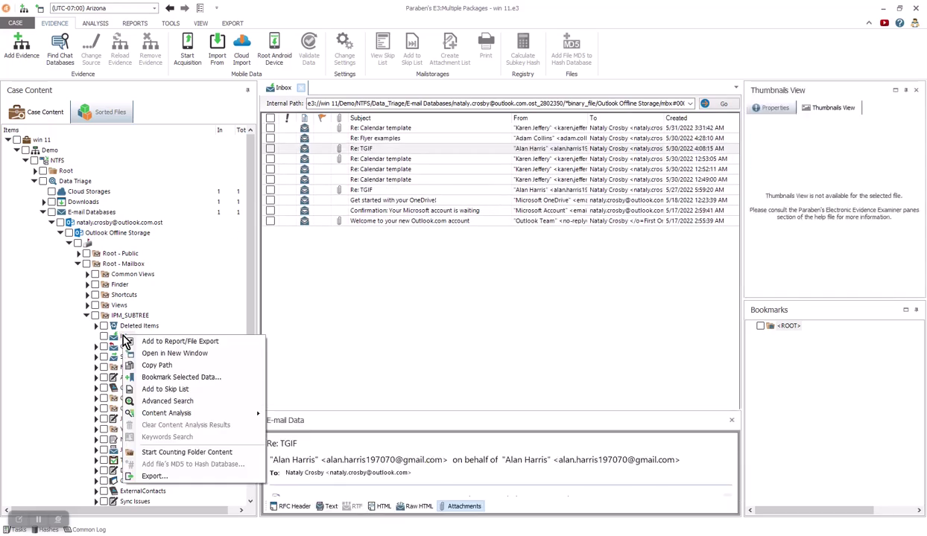
mouse_move(167, 409)
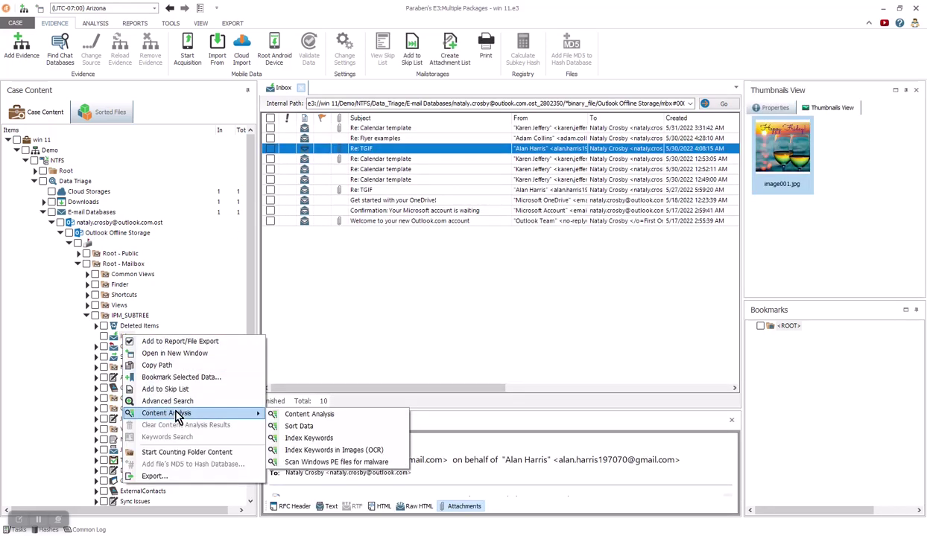
click(304, 418)
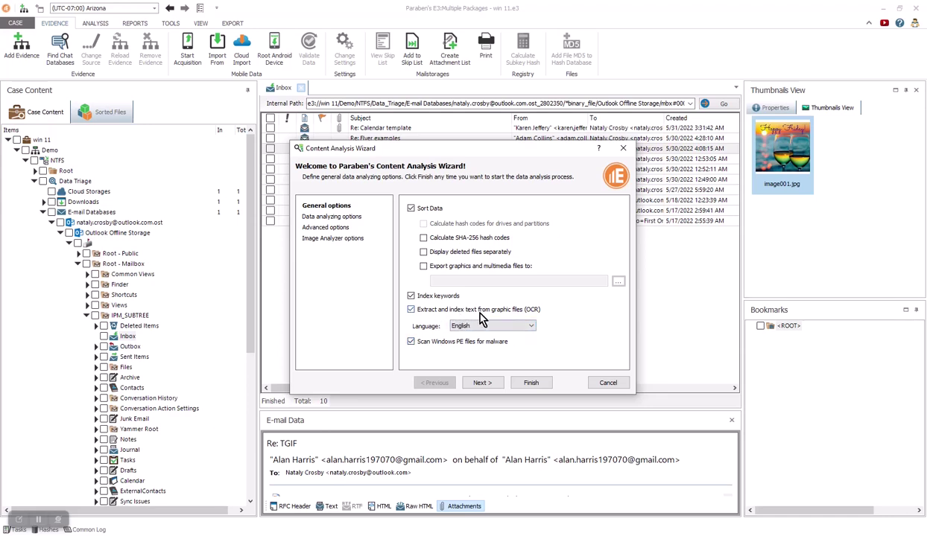
click(531, 327)
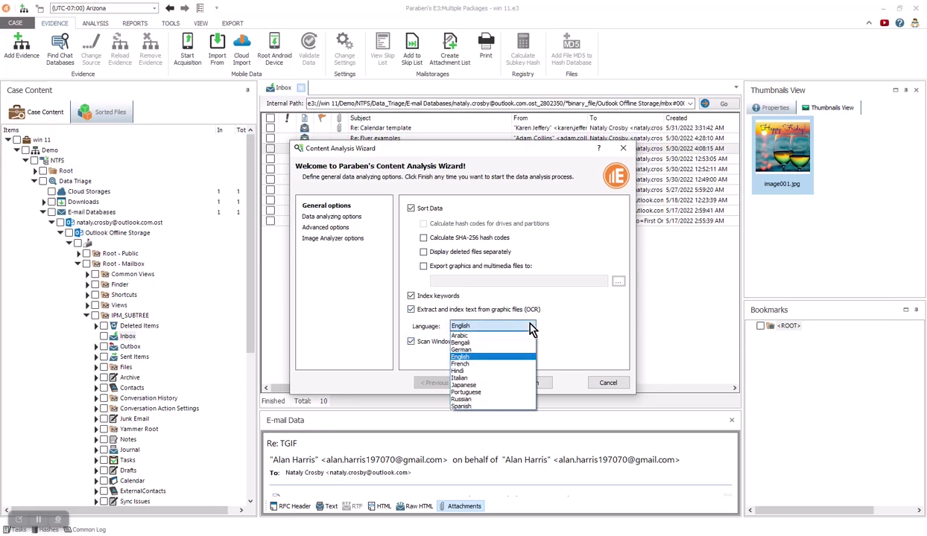
click(531, 327)
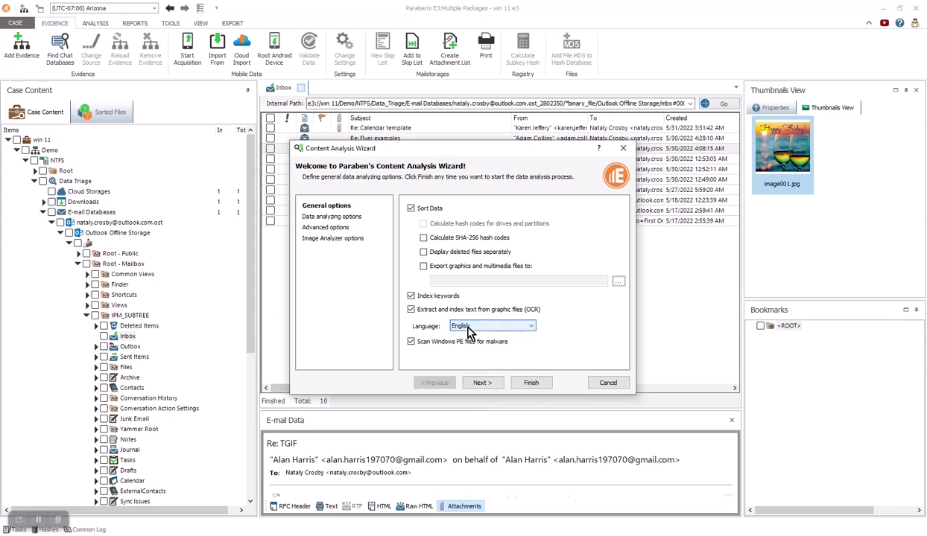
click(410, 309)
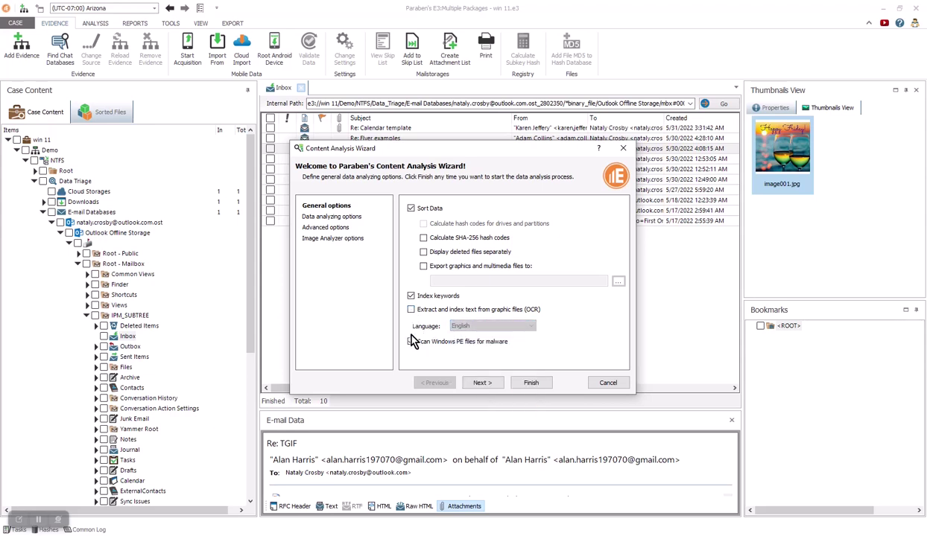
click(531, 384)
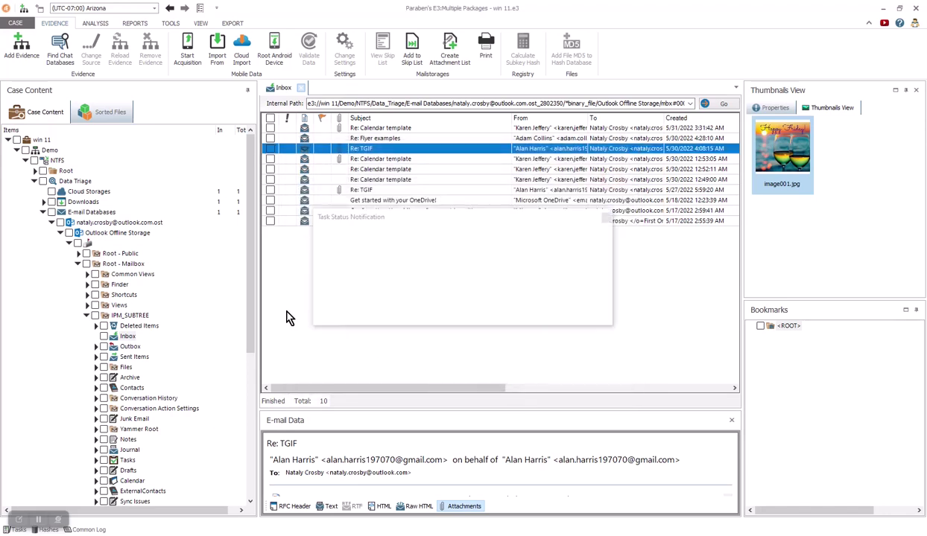
click(461, 313)
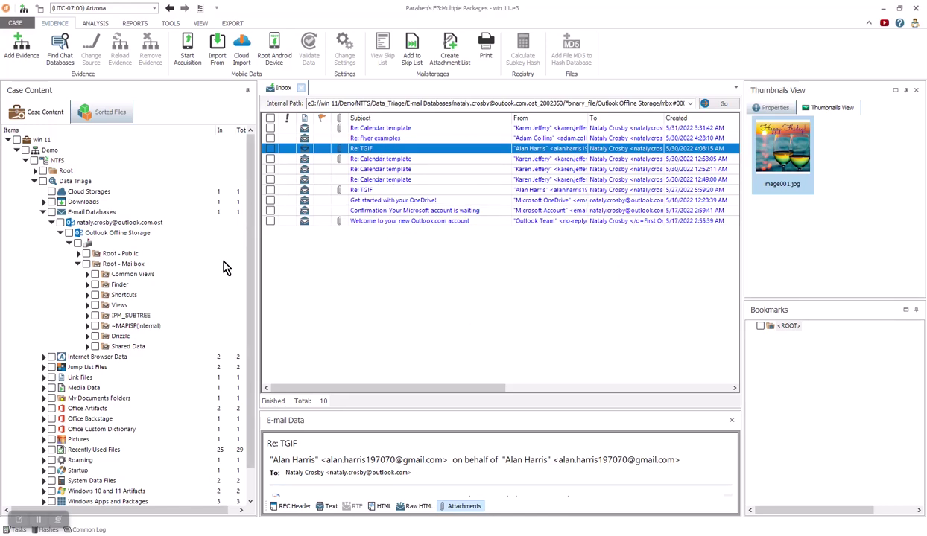
- Expand IPM_SUBTREE again, then examine the Documents and Graphics categories of Sorted Files, including the graphics thumbnails
click(87, 316)
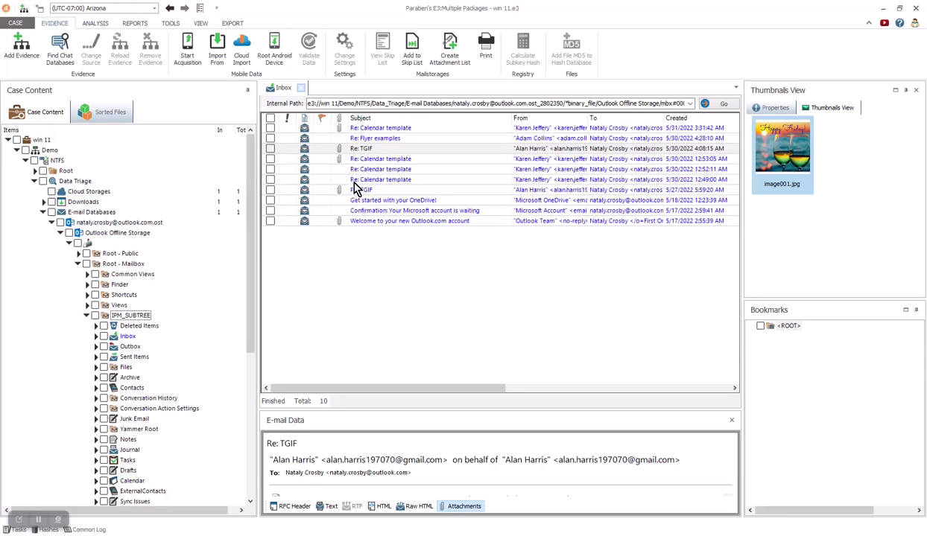
click(106, 113)
click(8, 130)
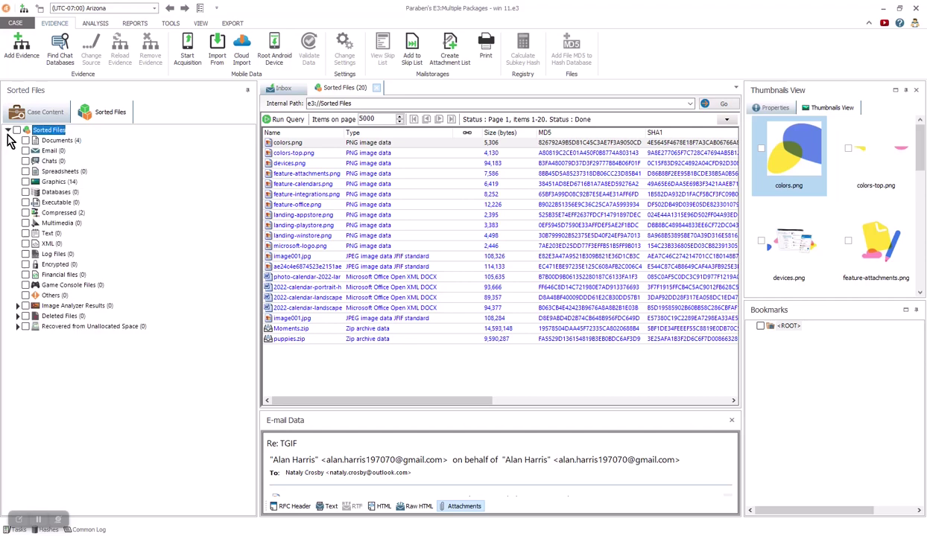
click(57, 142)
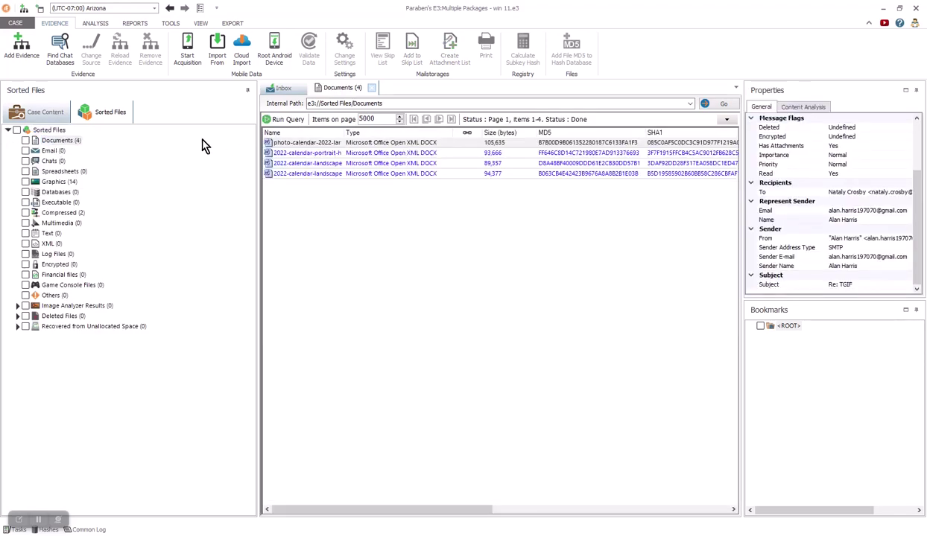
click(56, 182)
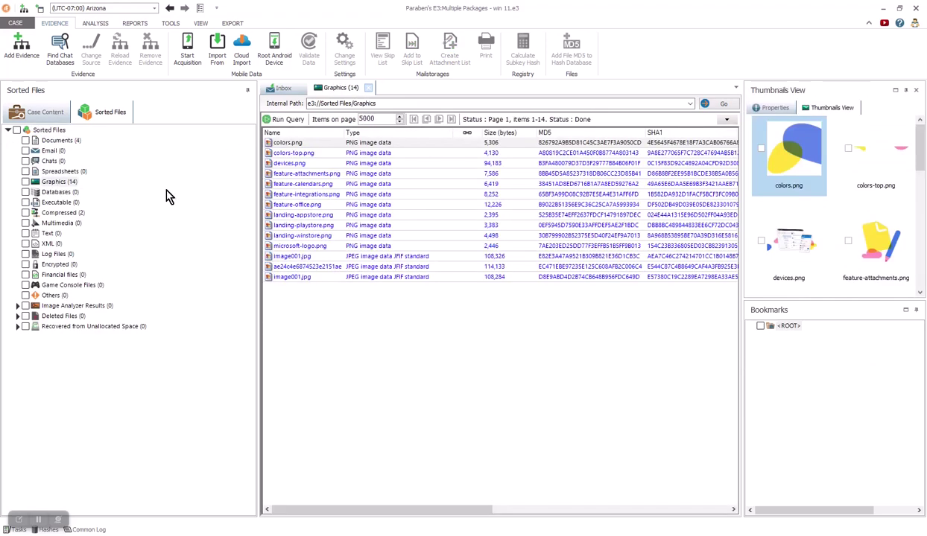
drag(920, 145, 695, 155)
- Inspect colors.png in Graphics, then select all graphics and check the export actions available for them
click(368, 145)
right_click(368, 144)
click(389, 277)
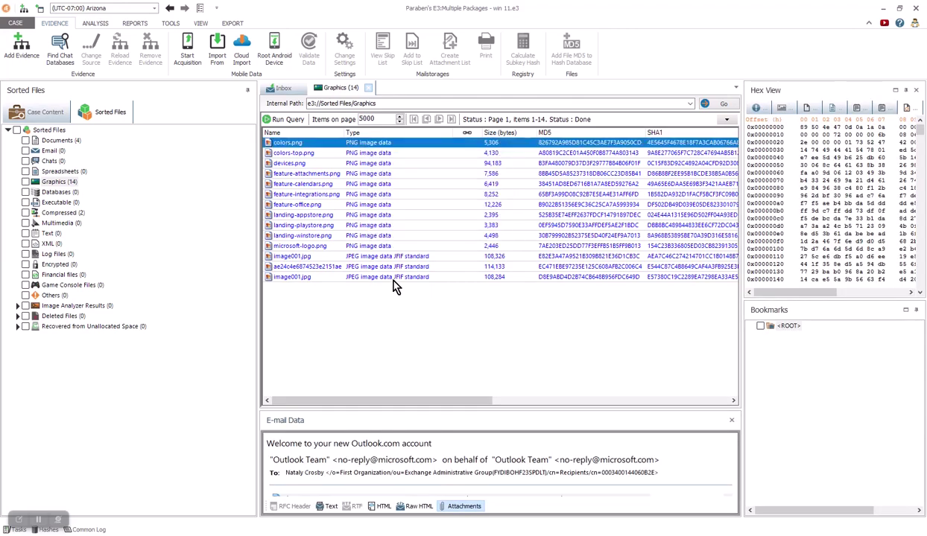
key(ctrl+a)
right_click(399, 222)
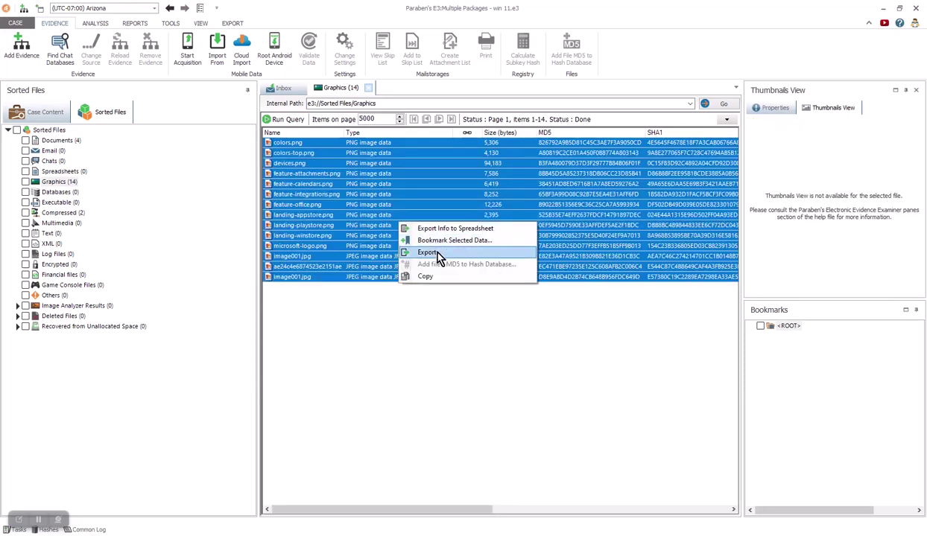
click(365, 235)
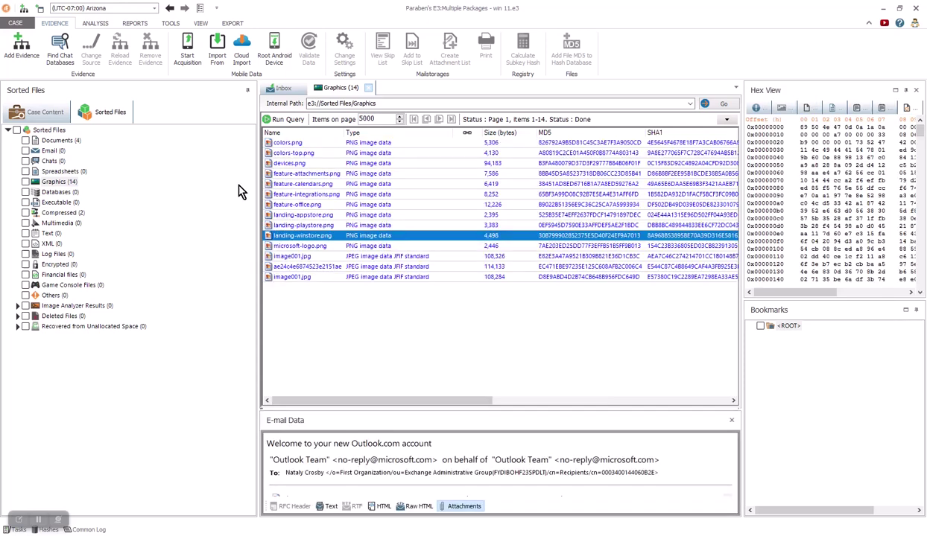
- Return to Case Content, close the Graphics and Inbox views, and collapse E-mail Databases
click(35, 111)
click(87, 315)
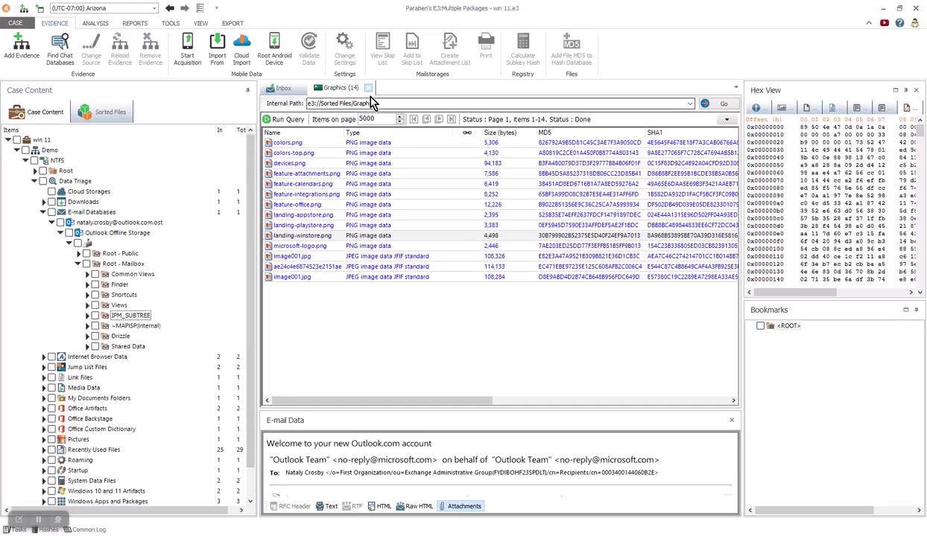
click(368, 88)
click(300, 88)
click(43, 212)
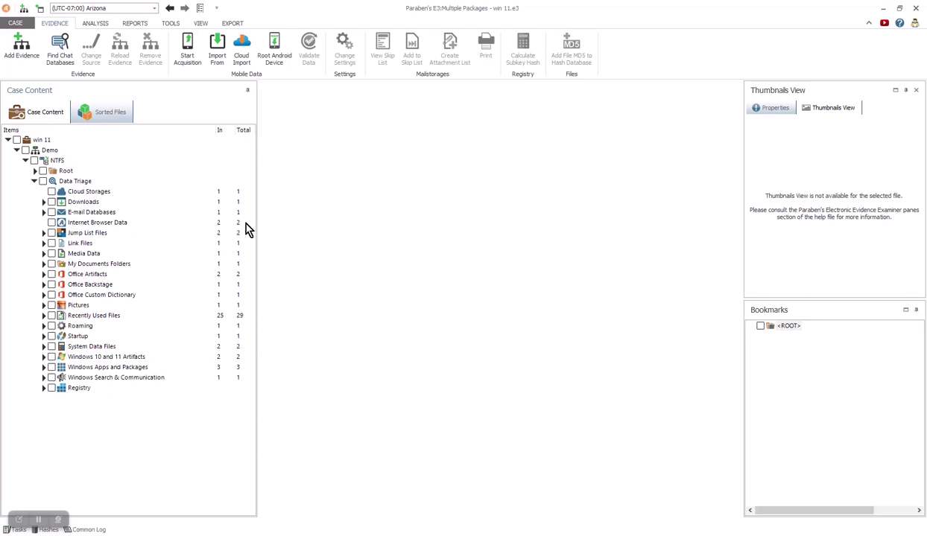
- Open the Microsoft Edge User Data from Internet Browser Data and expand it down to Profile 1
click(98, 223)
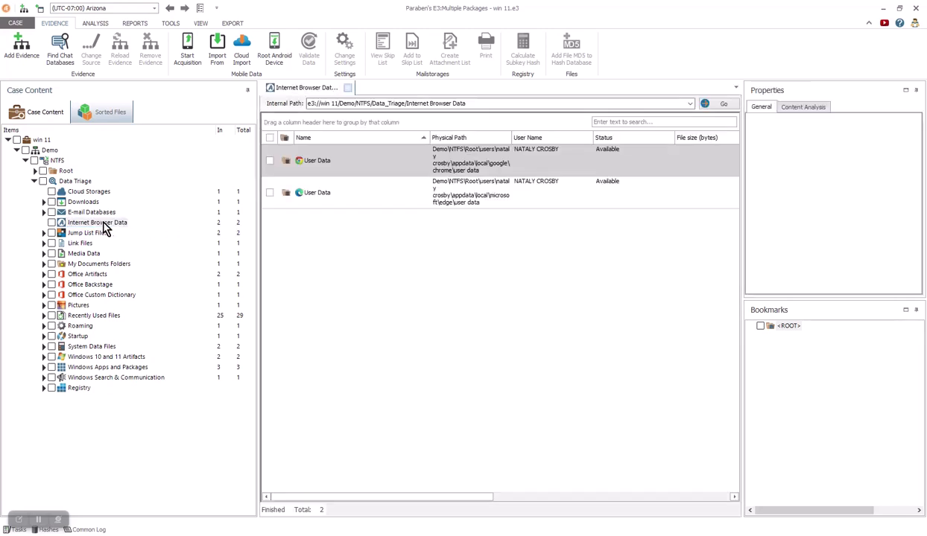
double_click(393, 201)
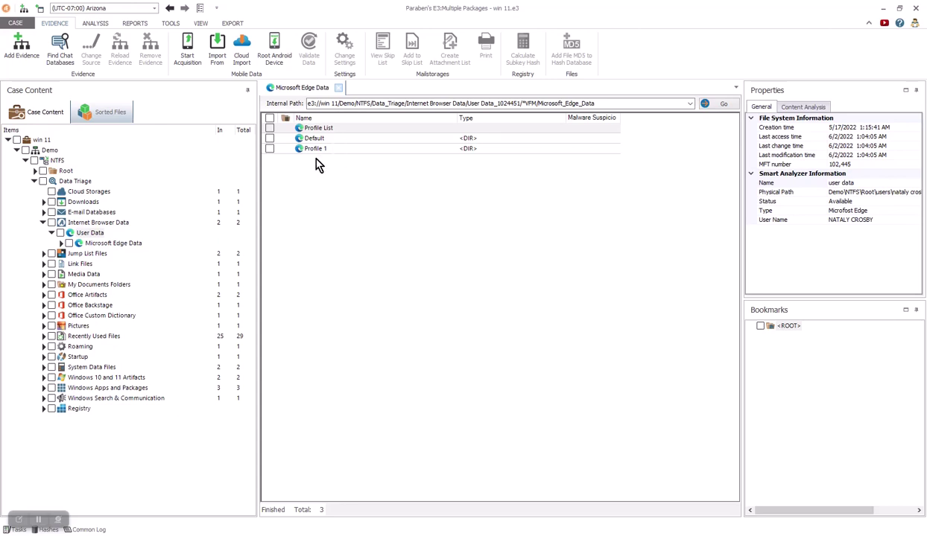
click(60, 243)
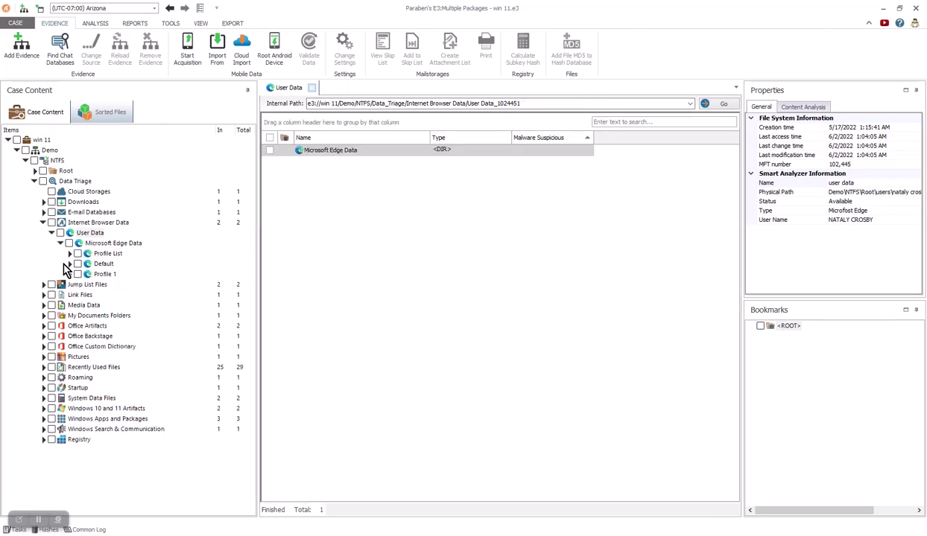
click(69, 275)
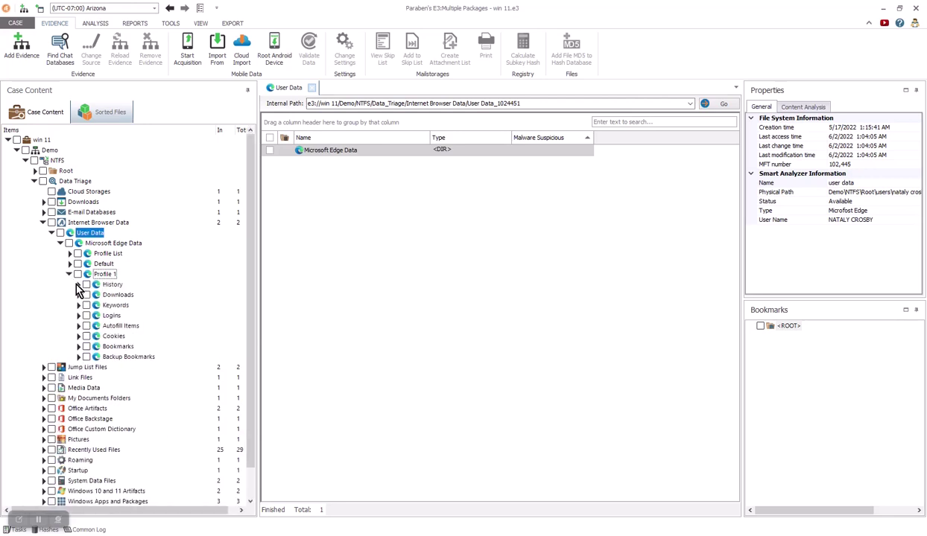
- Examine the History, Downloads, Logins, Keywords and Cookies of Edge Profile 1
click(112, 285)
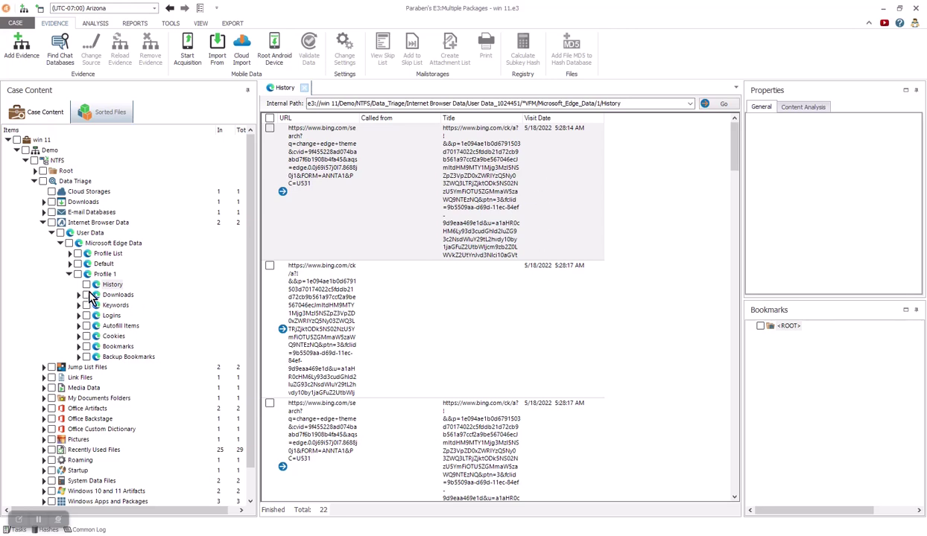
click(112, 295)
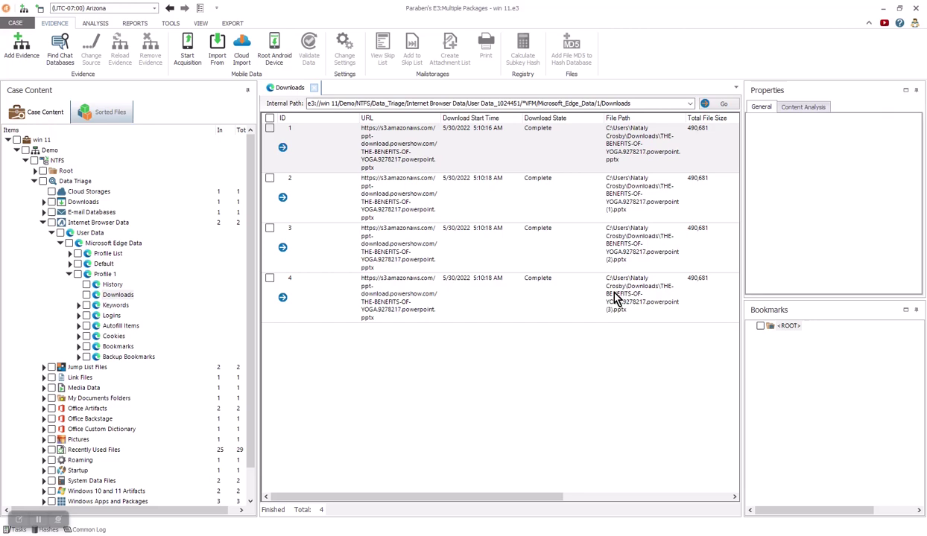
drag(469, 497, 413, 471)
click(96, 316)
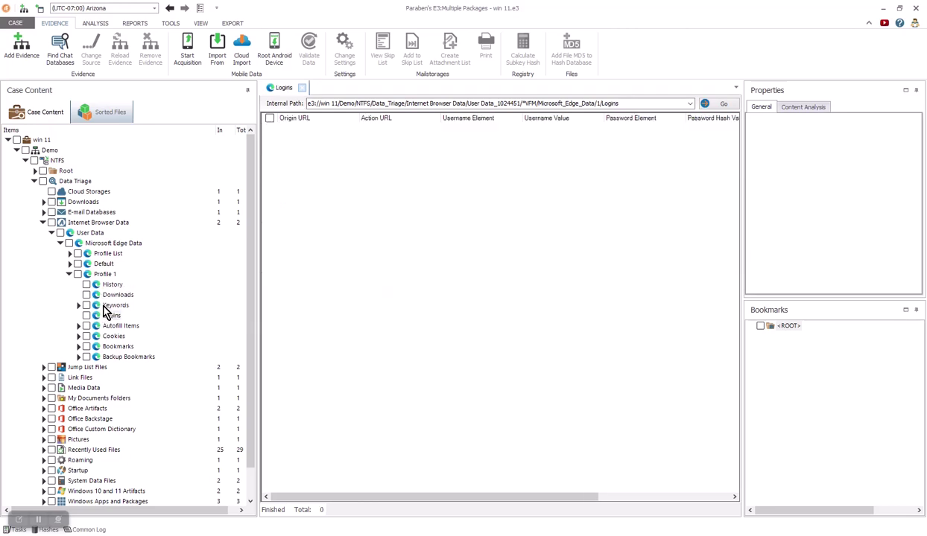
click(109, 307)
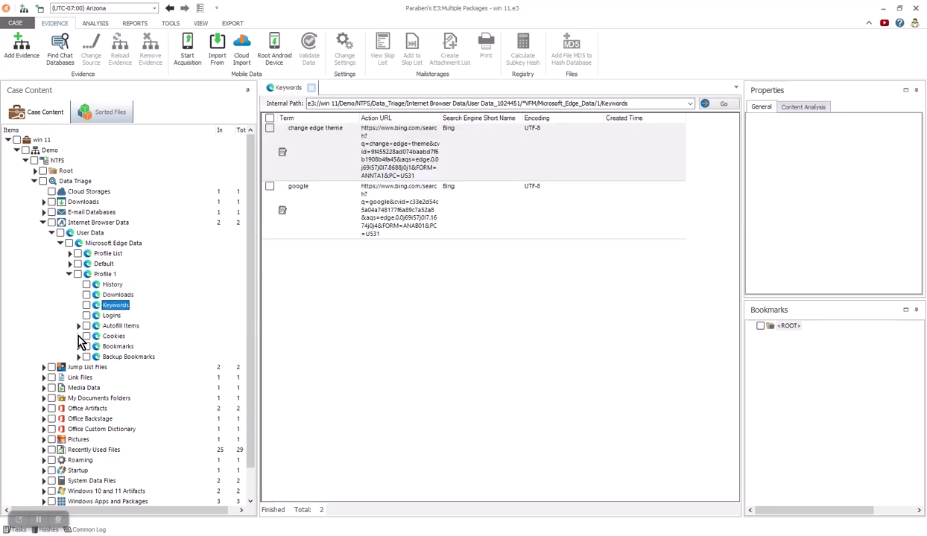
click(111, 338)
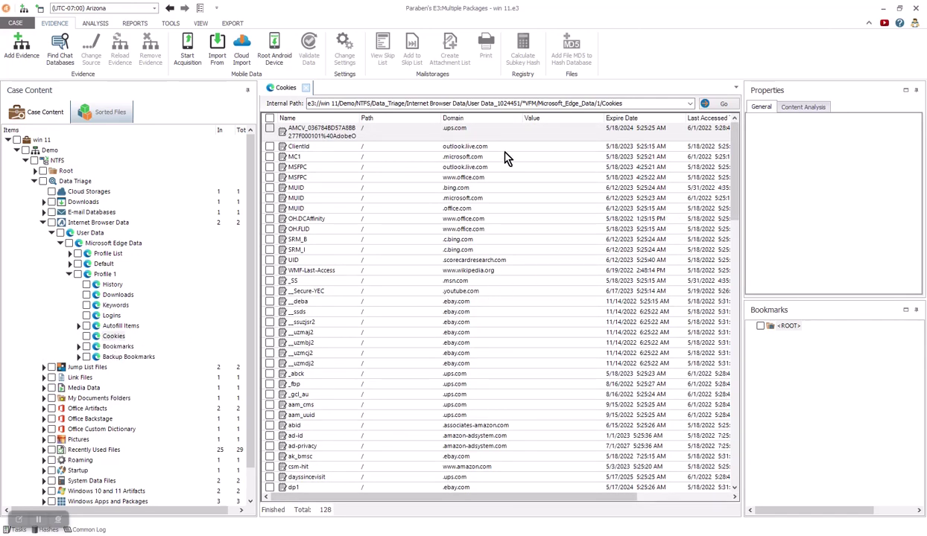
- Select all Edge cookies and check the available actions, such as Export Info to Spreadsheet, without running one
click(482, 148)
key(ctrl+a)
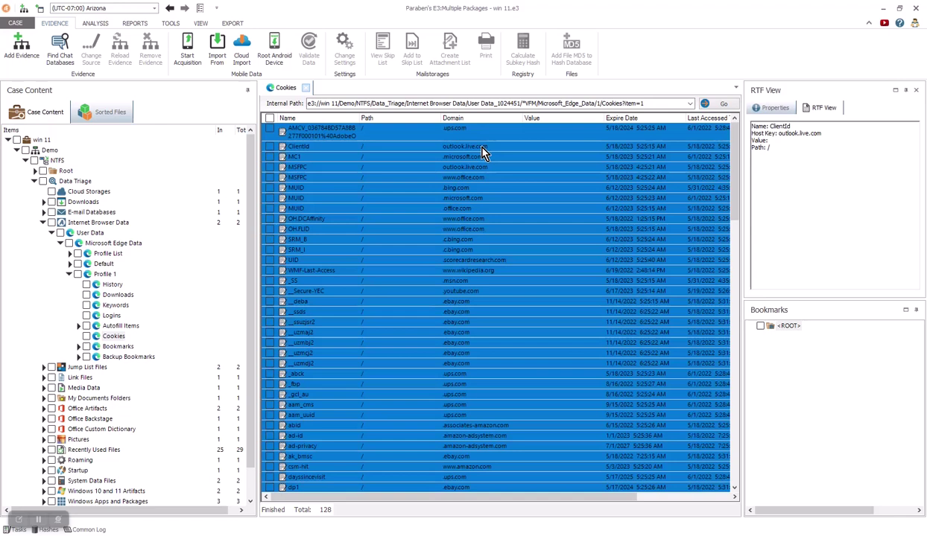
right_click(482, 200)
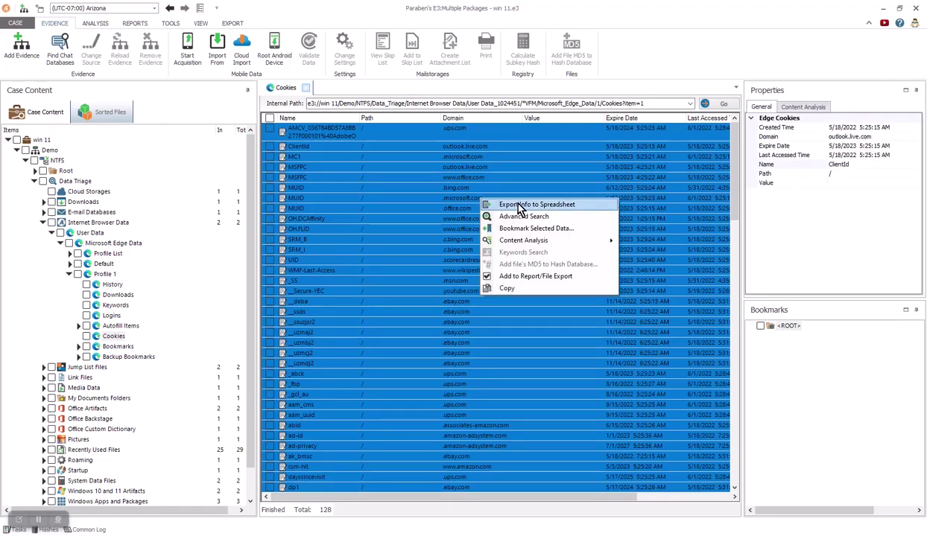
click(409, 198)
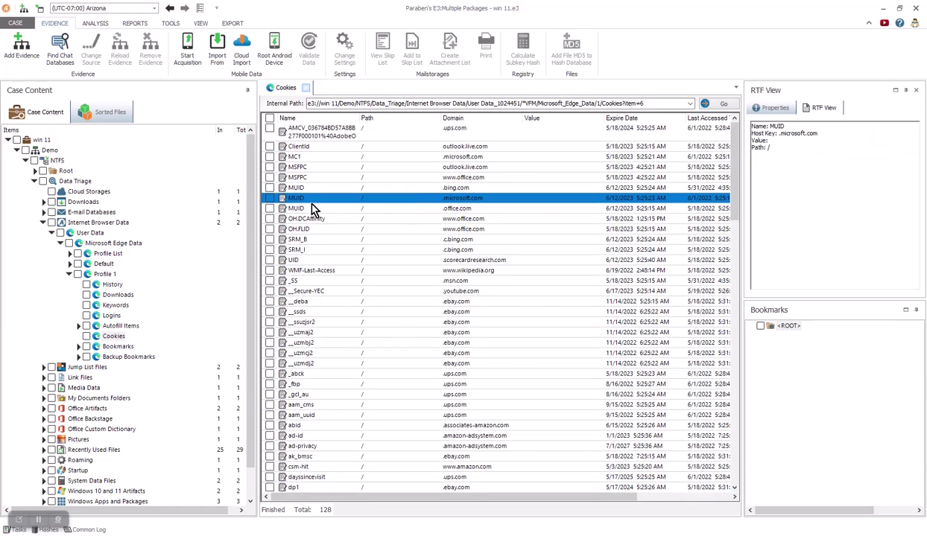
- Collapse Internet Browser Data, view the Jump List Files entries and expand My Documents Folders
click(43, 223)
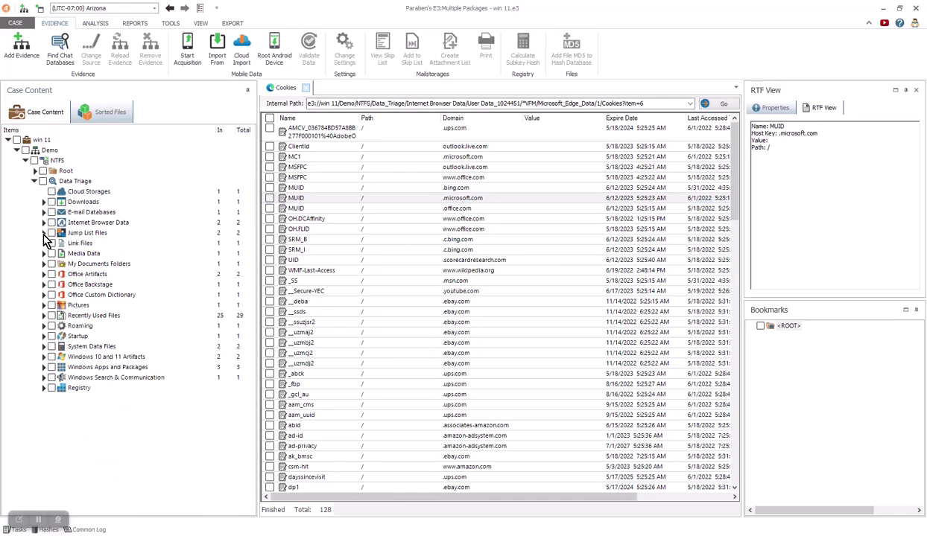
click(44, 233)
click(92, 233)
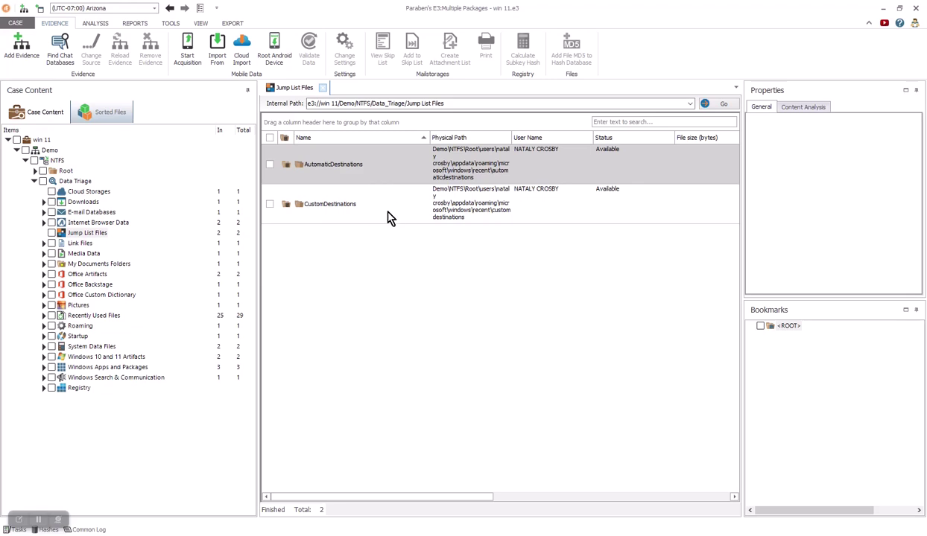
click(44, 265)
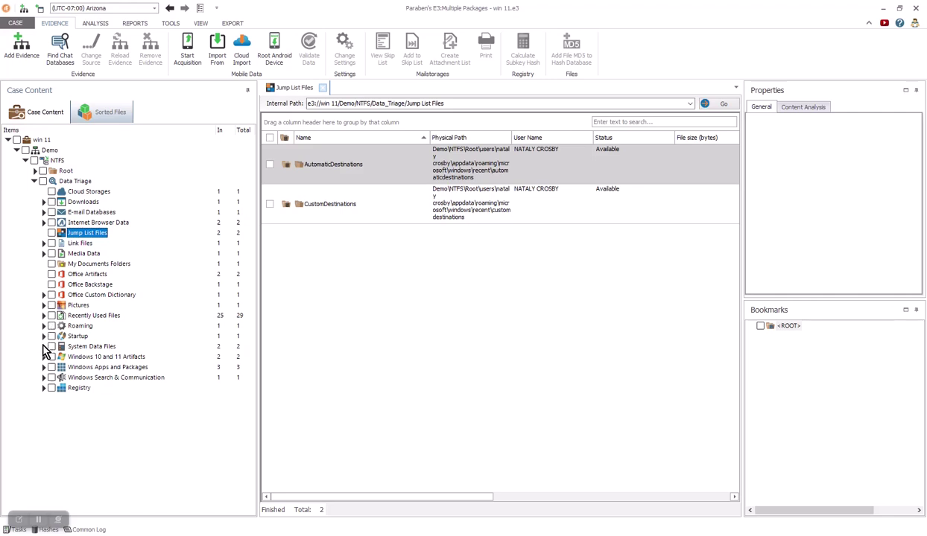
- Expand Registry and examine the Logs folder of Windows 10 and 11 Artifacts, placing the cursor in its search field
click(44, 388)
click(100, 357)
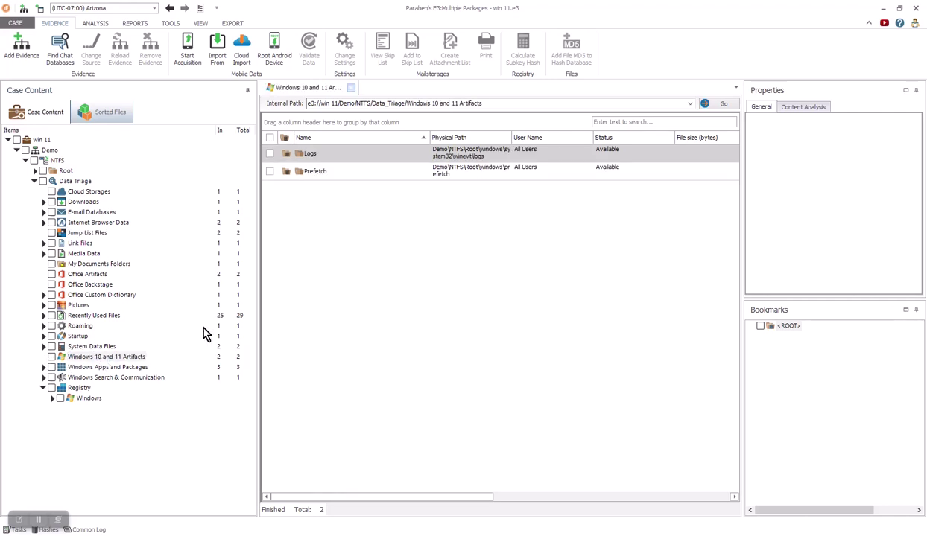
double_click(362, 156)
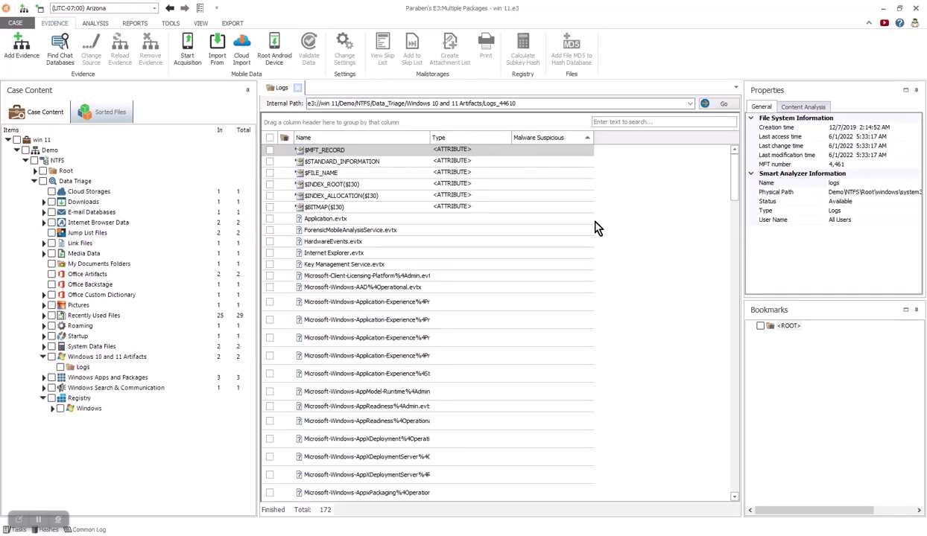
click(645, 122)
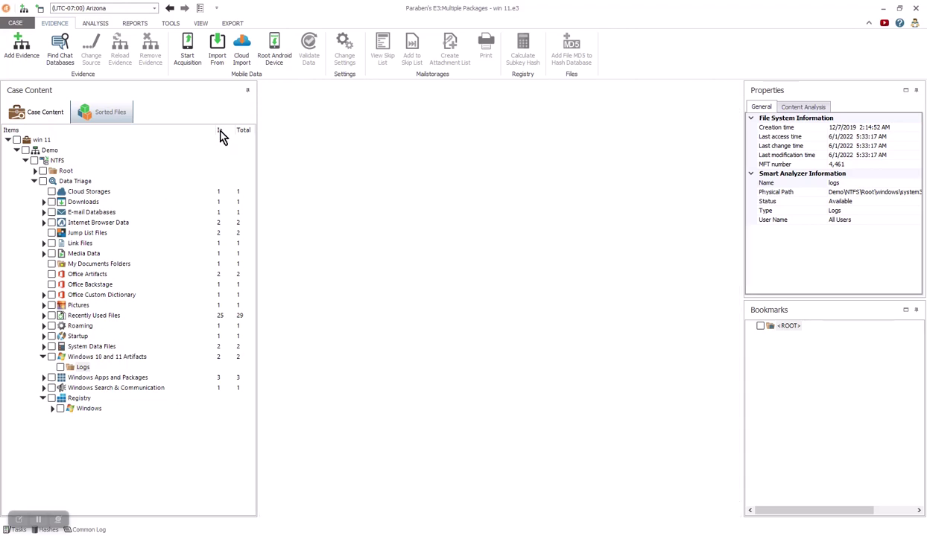
- Expand Windows under Registry, examine the inventory keys in the Root folder of Amcache (raw), and collapse Amcache
click(53, 408)
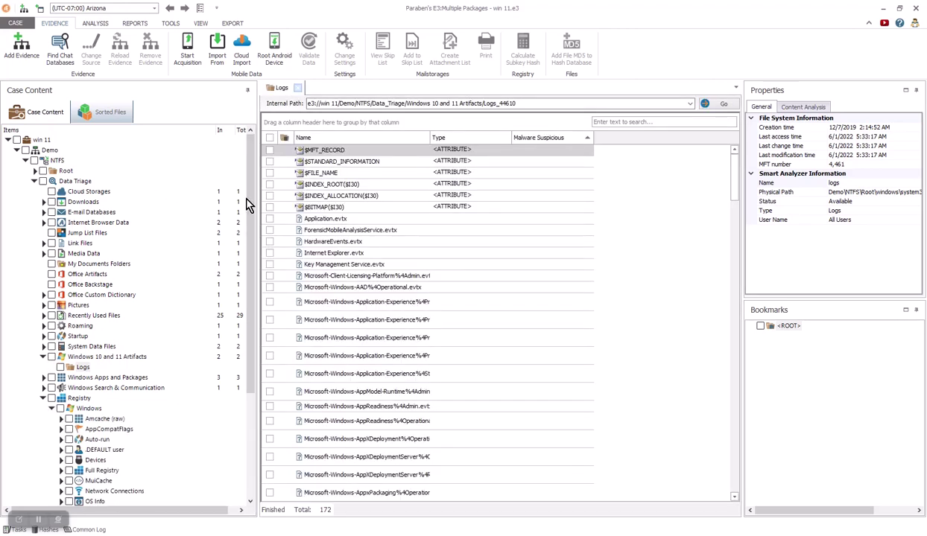
scroll(248, 218, down, 5)
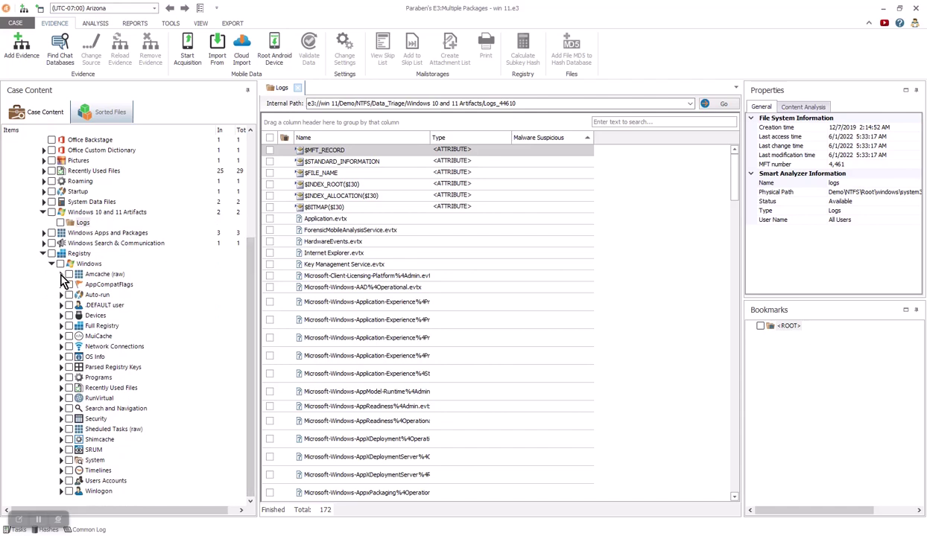
click(60, 274)
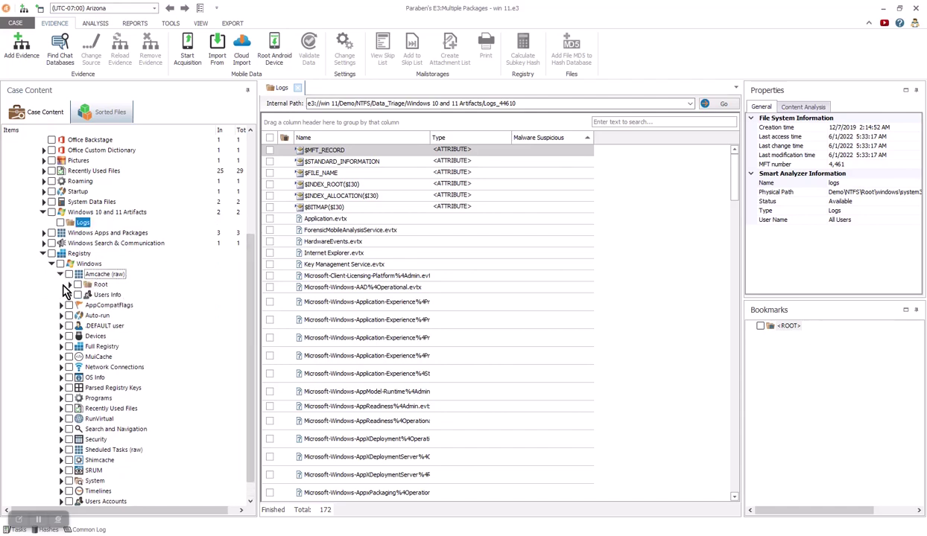
click(69, 285)
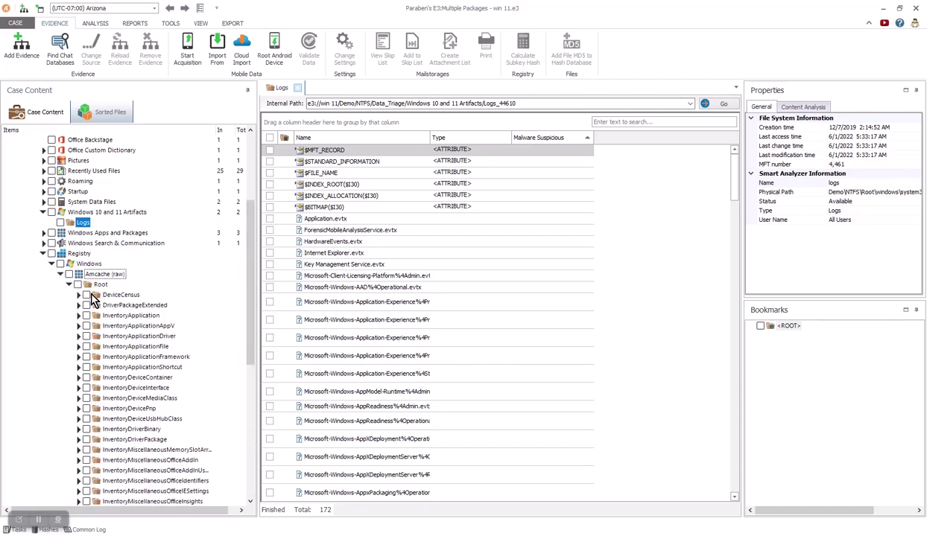
drag(252, 237, 251, 304)
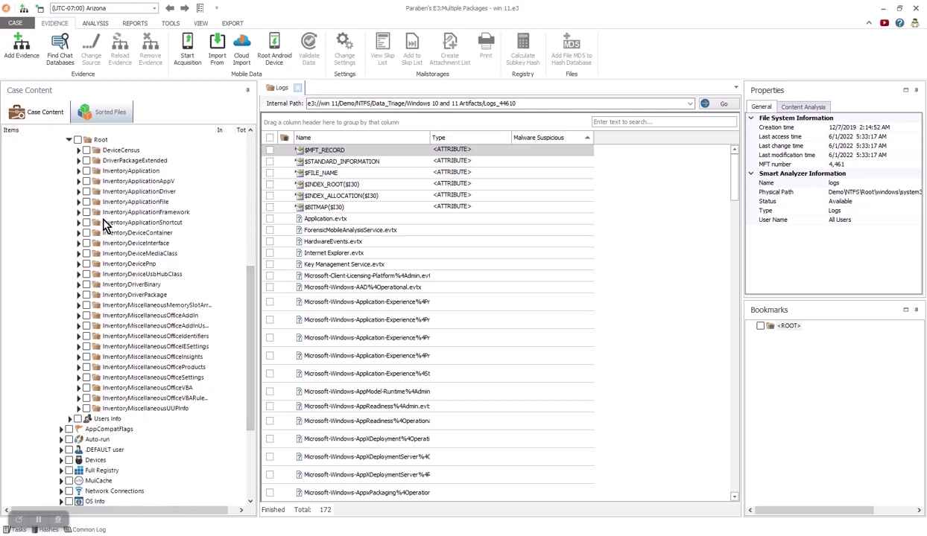
click(68, 140)
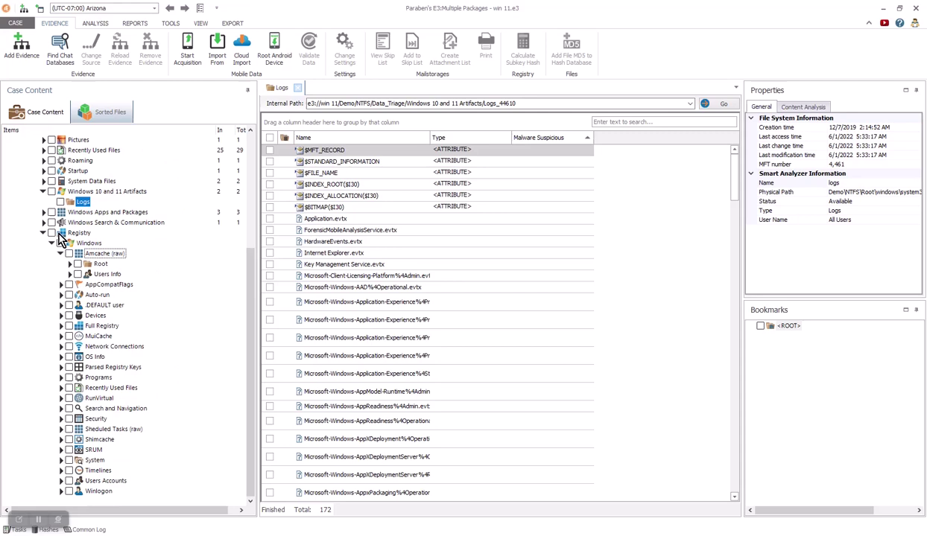
click(60, 254)
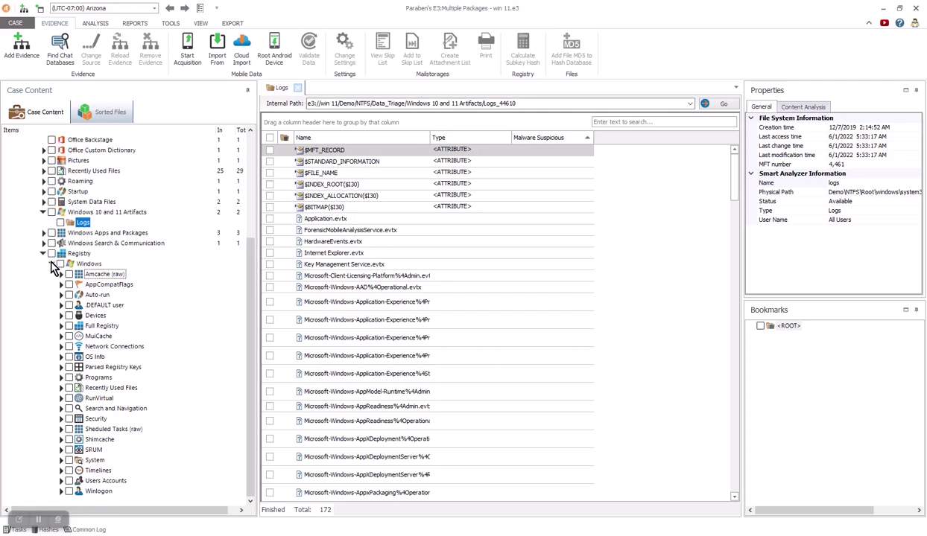
- Examine the Devices registry entries down to the Properties of the first Default_Monitor under DISPLAY, and collapse Devices
click(60, 315)
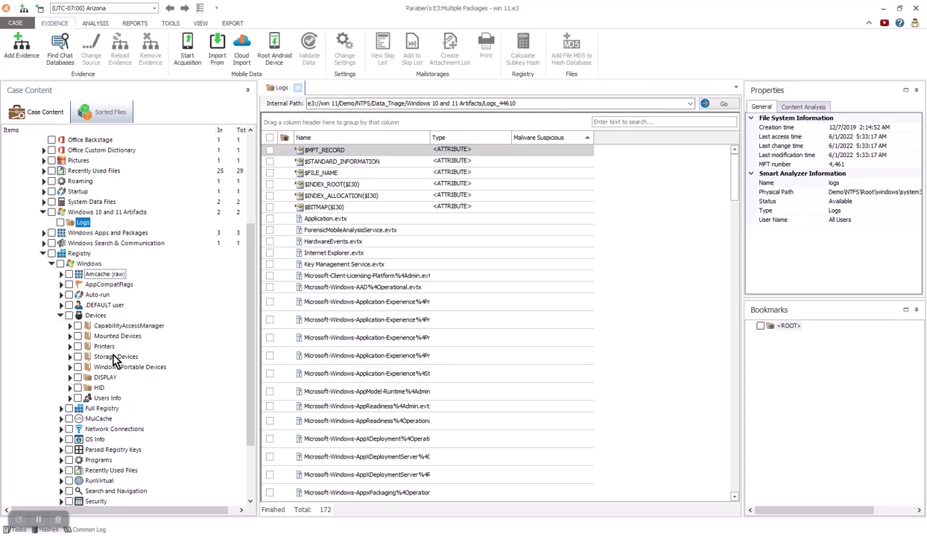
click(70, 379)
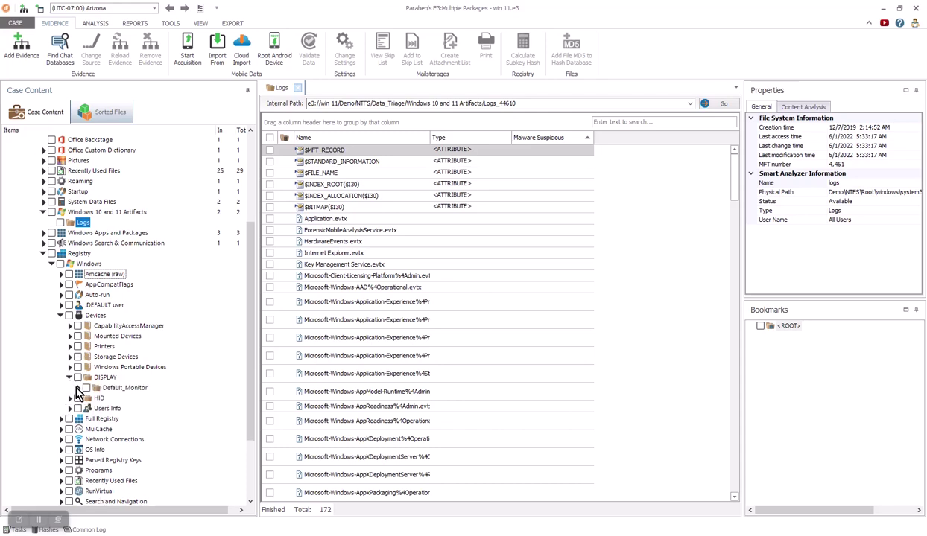
click(77, 388)
click(87, 399)
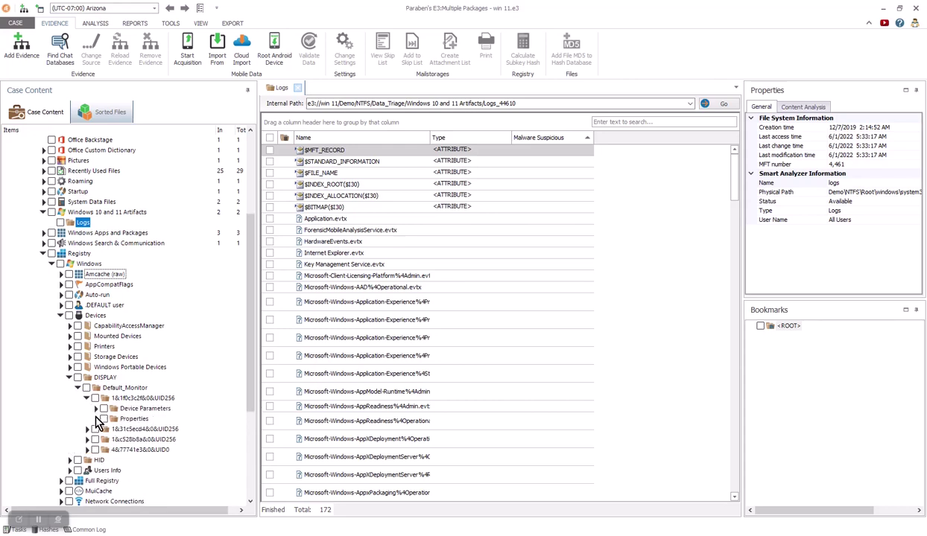
click(95, 419)
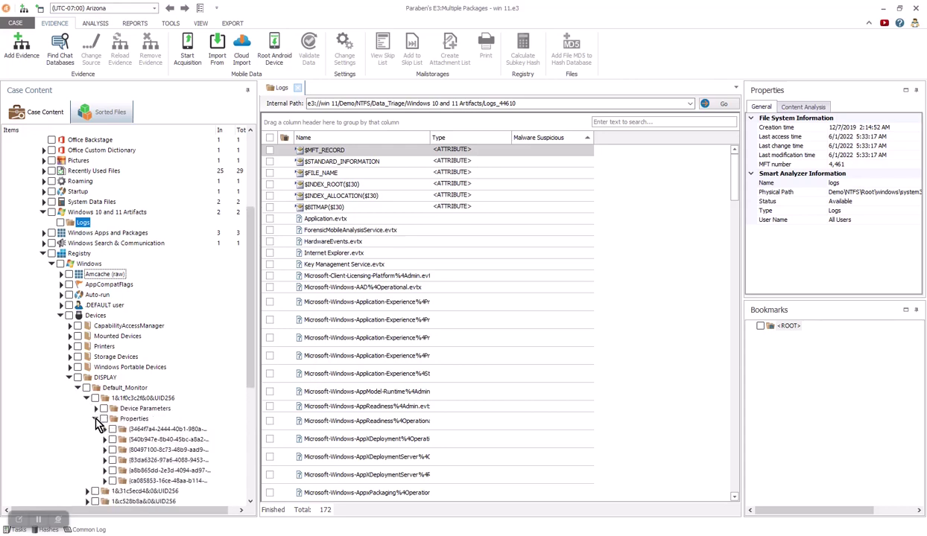
click(69, 377)
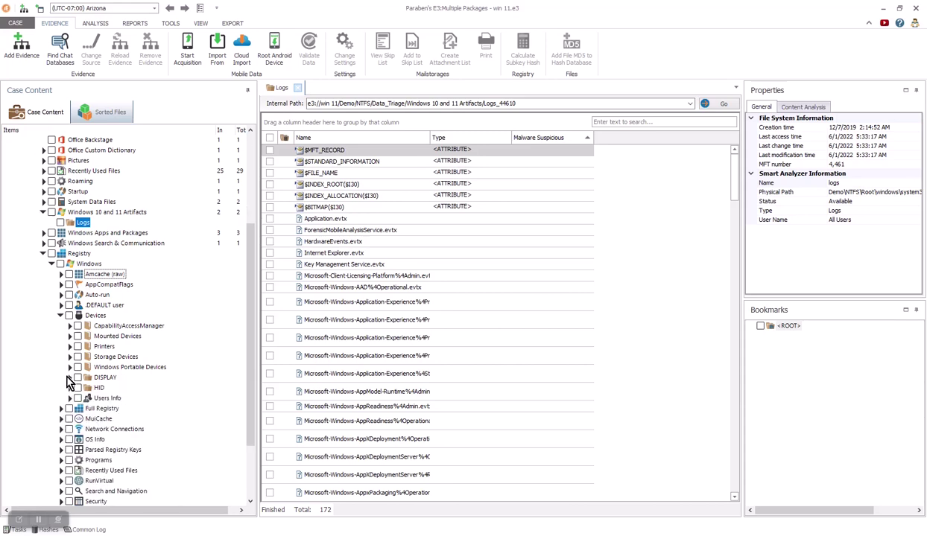
click(60, 315)
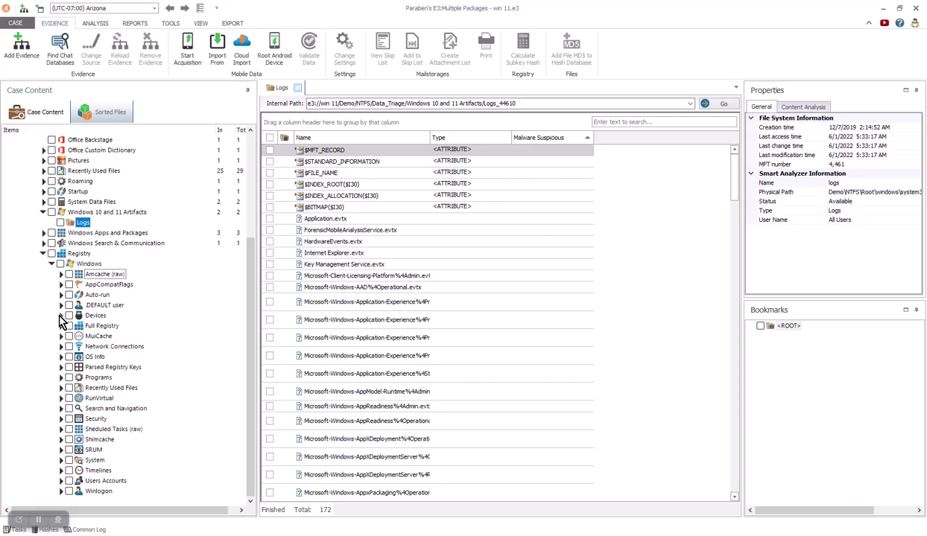
- Expand HKEY_LOCAL_MACHINE in Full Registry and list the SOFTWARE keys, placing the cursor in the list's search field
click(61, 326)
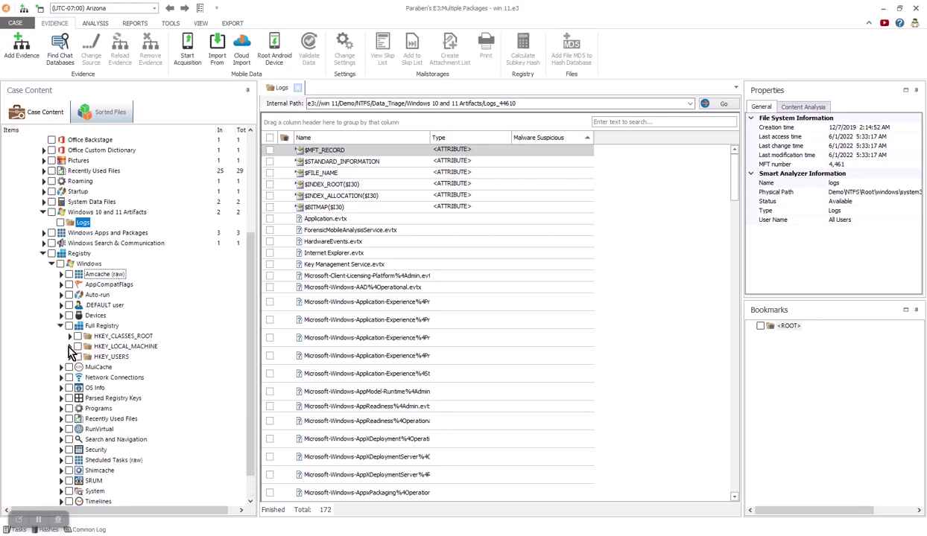
click(69, 346)
click(78, 367)
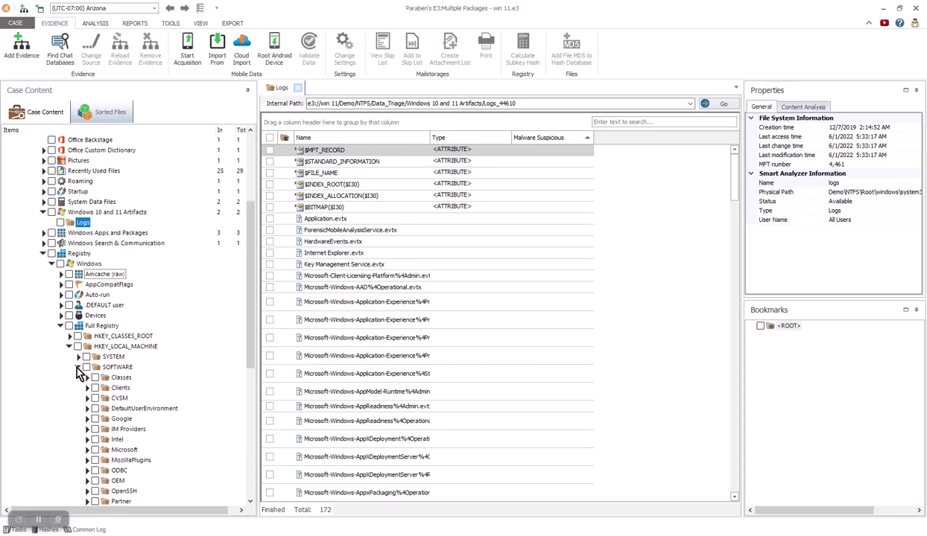
click(114, 367)
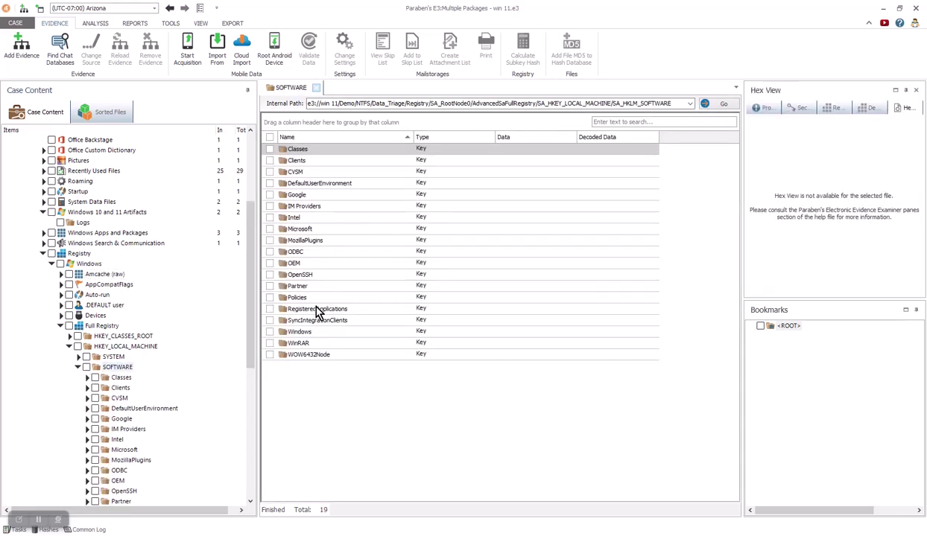
click(564, 149)
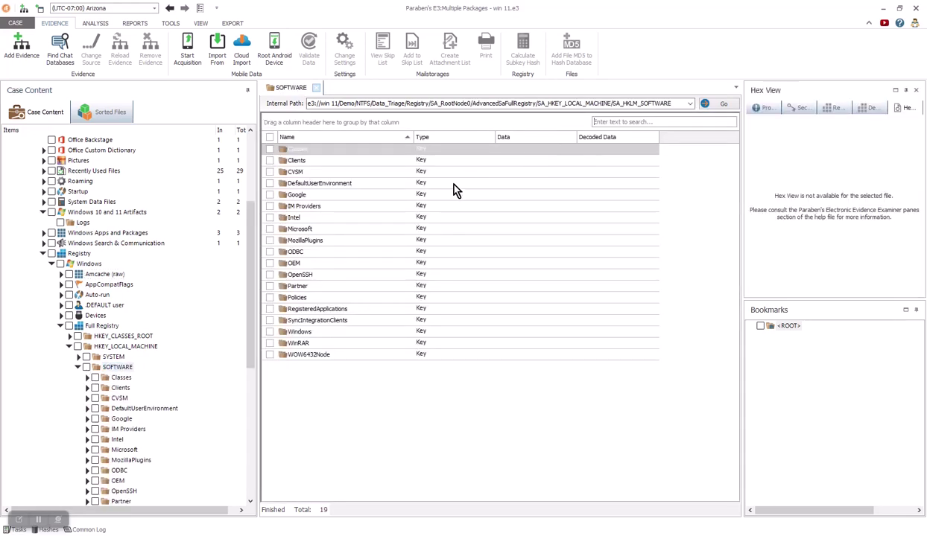
- Open the Microsoft Camera Codec Pack key under SOFTWARE's Microsoft key and select its IsInstalled value
double_click(301, 230)
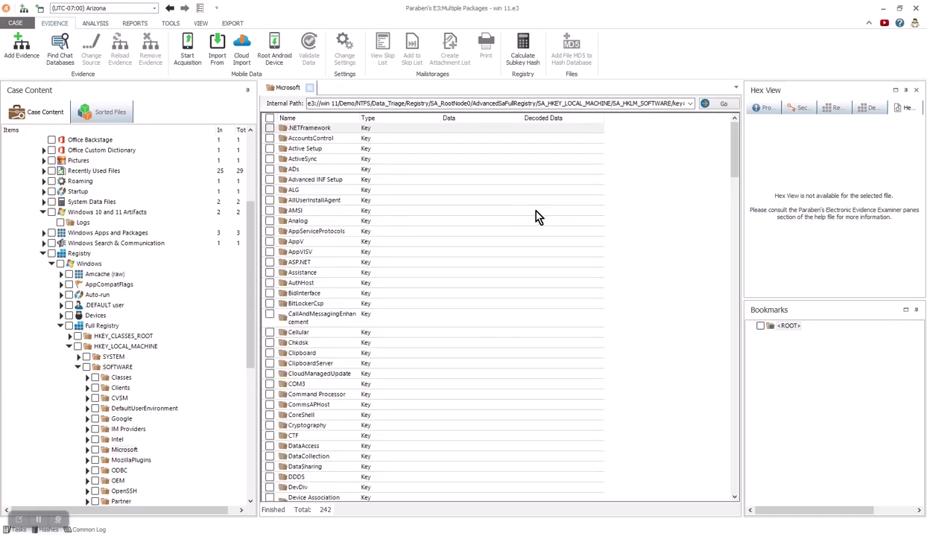
drag(732, 128, 719, 266)
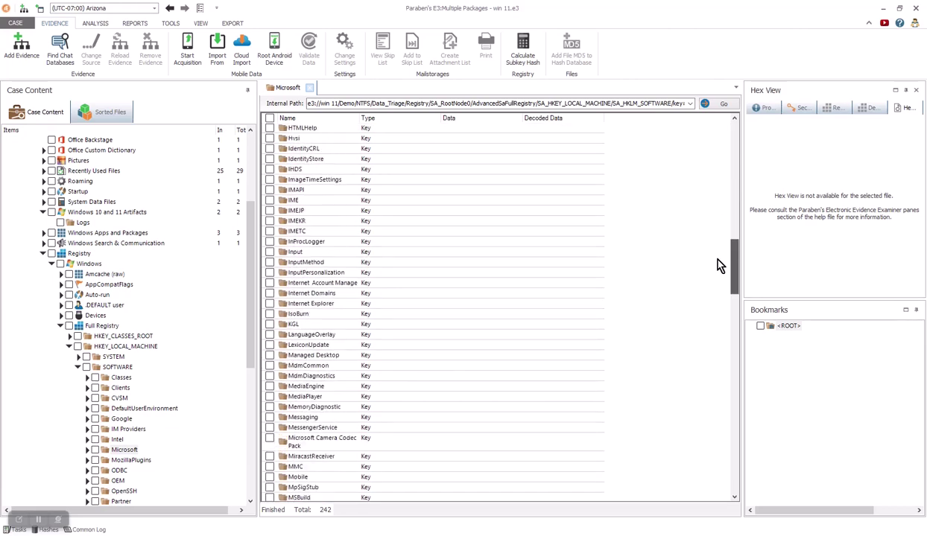
double_click(295, 443)
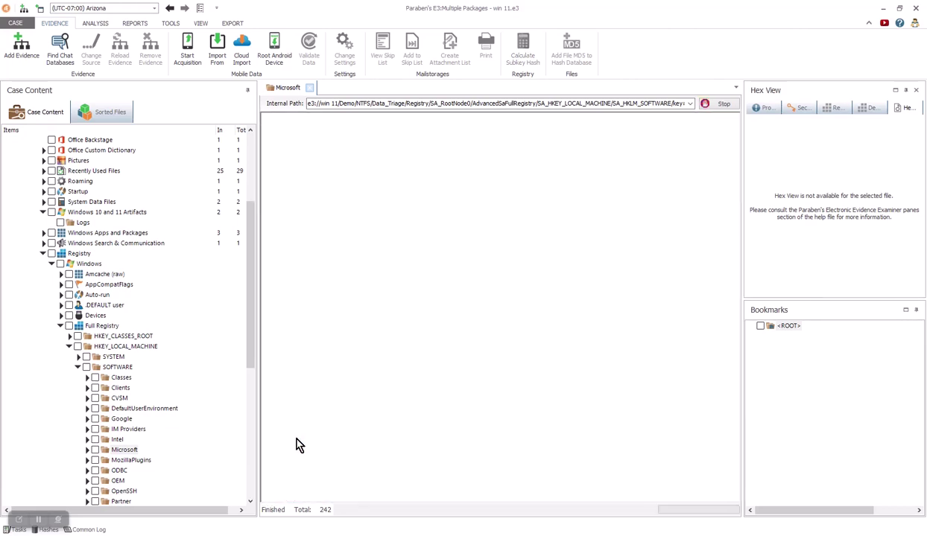
click(308, 129)
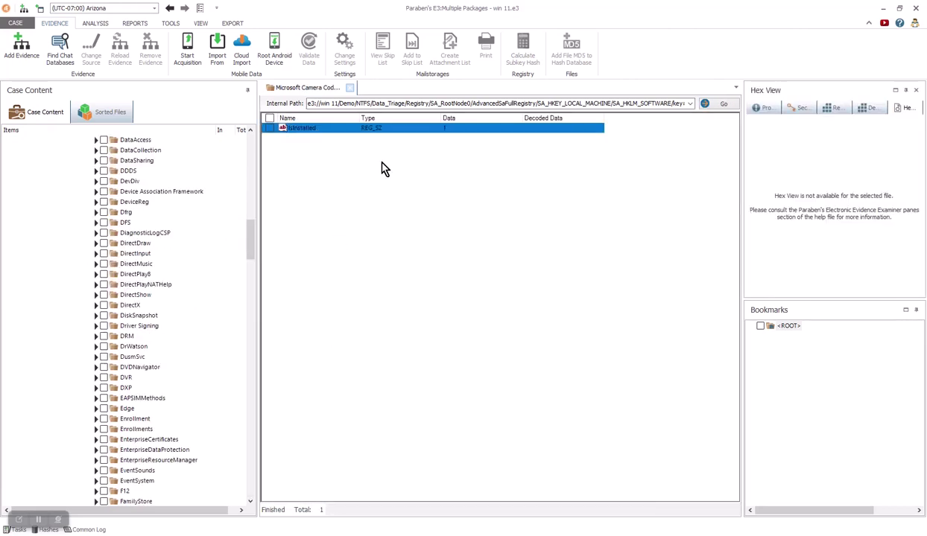
- Widen the viewer pane and review the IsInstalled value's properties, security key data, registry value, decoded data and hex view
drag(742, 184, 614, 194)
click(647, 108)
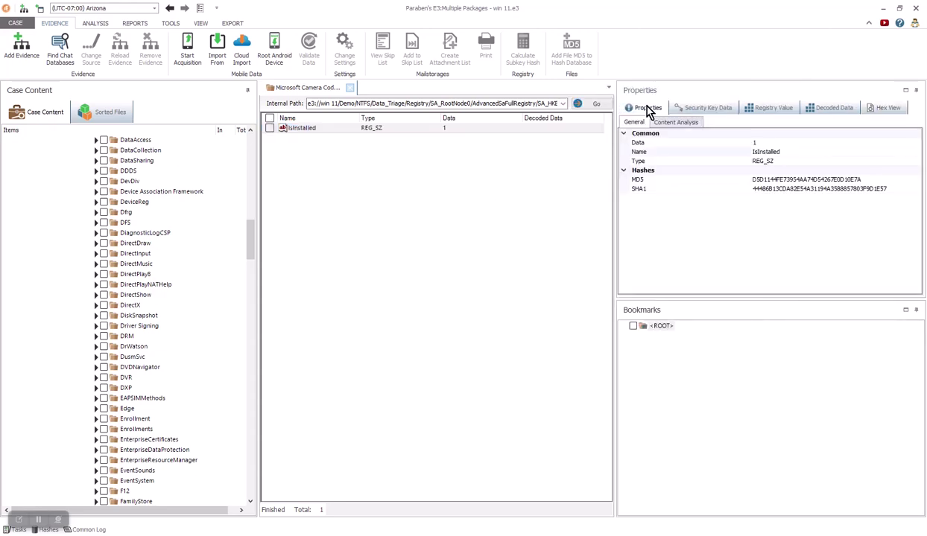
click(713, 110)
click(771, 108)
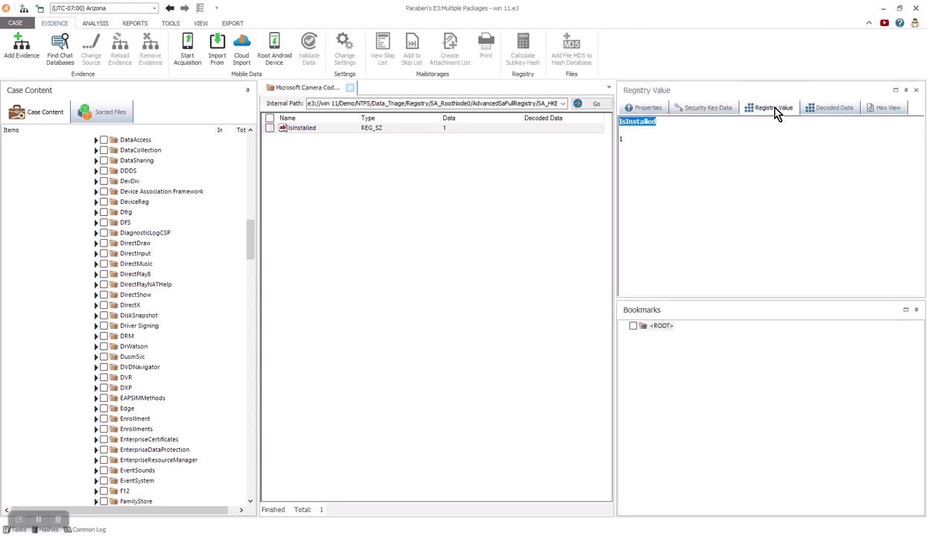
click(828, 109)
click(885, 110)
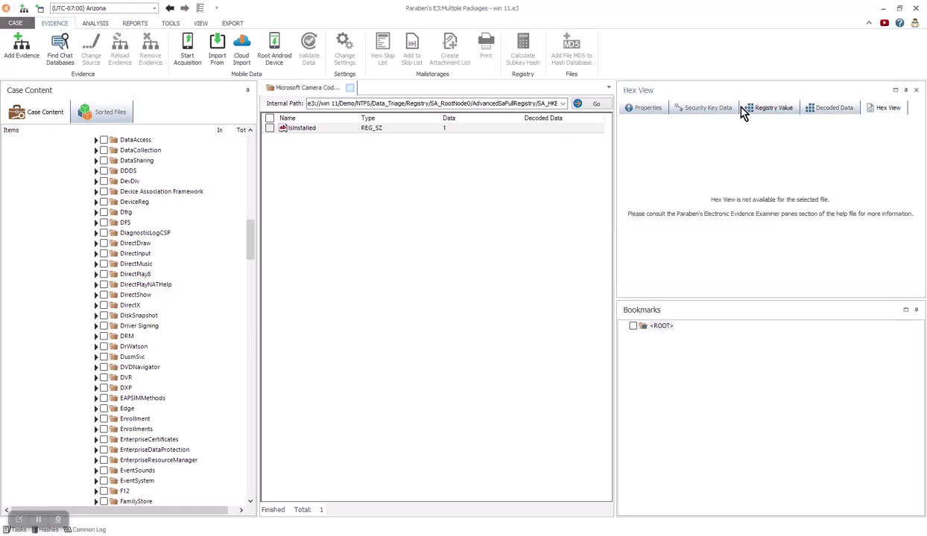
click(645, 108)
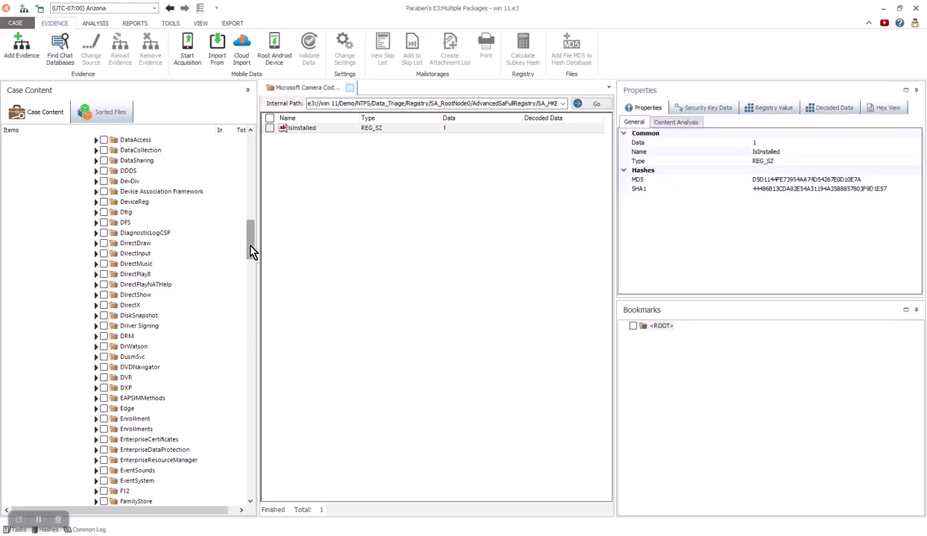
- Collapse the Microsoft, SOFTWARE, HKEY_LOCAL_MACHINE and Full Registry branches in the case tree
drag(251, 251, 252, 175)
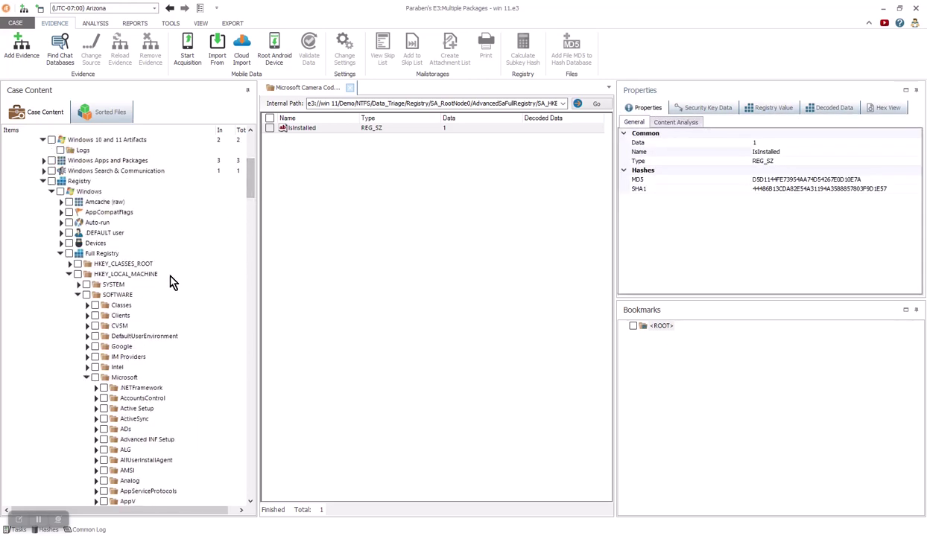
click(87, 378)
click(78, 295)
click(69, 274)
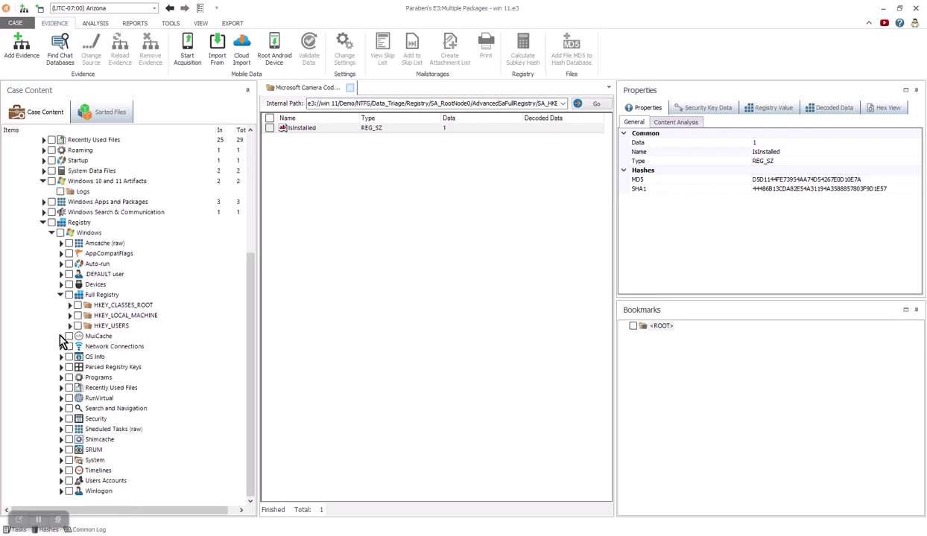
click(61, 295)
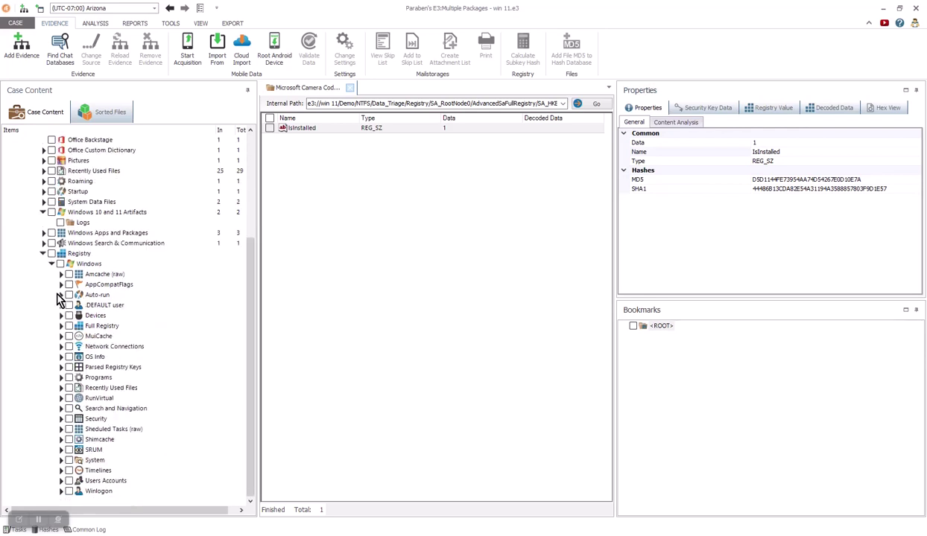
- Expand MuiCache to check its contents, and collapse it again
click(61, 336)
click(73, 351)
click(61, 336)
- Examine the Network and Wireless Connection entries under Network Connections, and collapse the branch
click(61, 346)
click(69, 356)
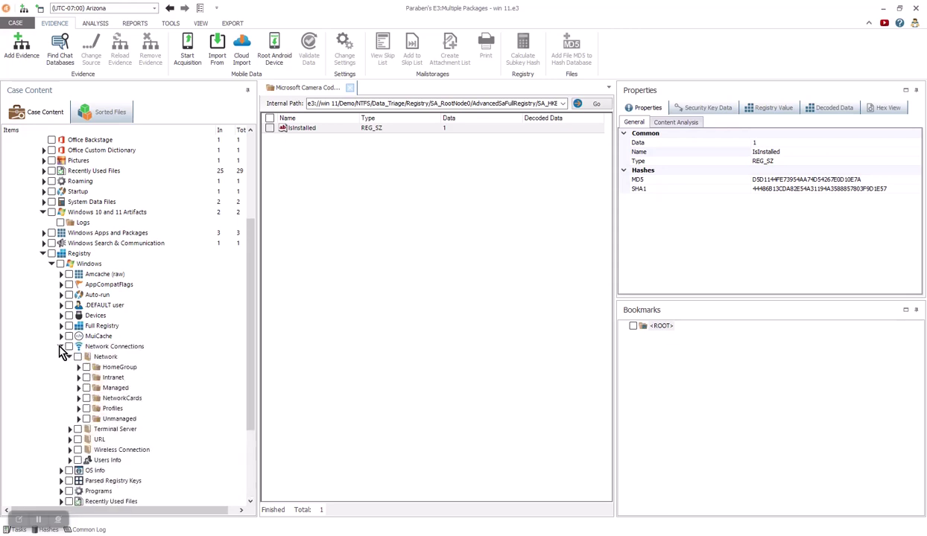
click(61, 348)
click(61, 345)
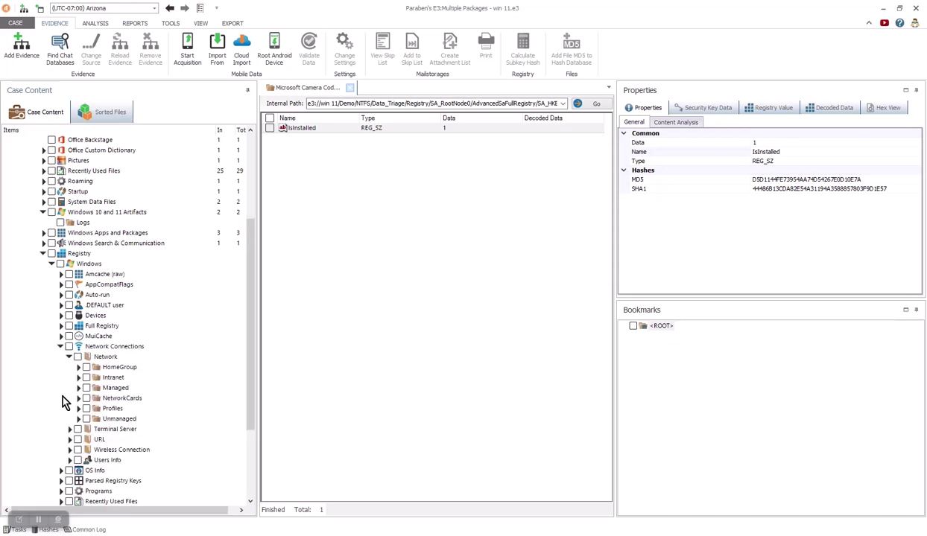
click(69, 449)
scroll(135, 339, down, 5)
click(69, 294)
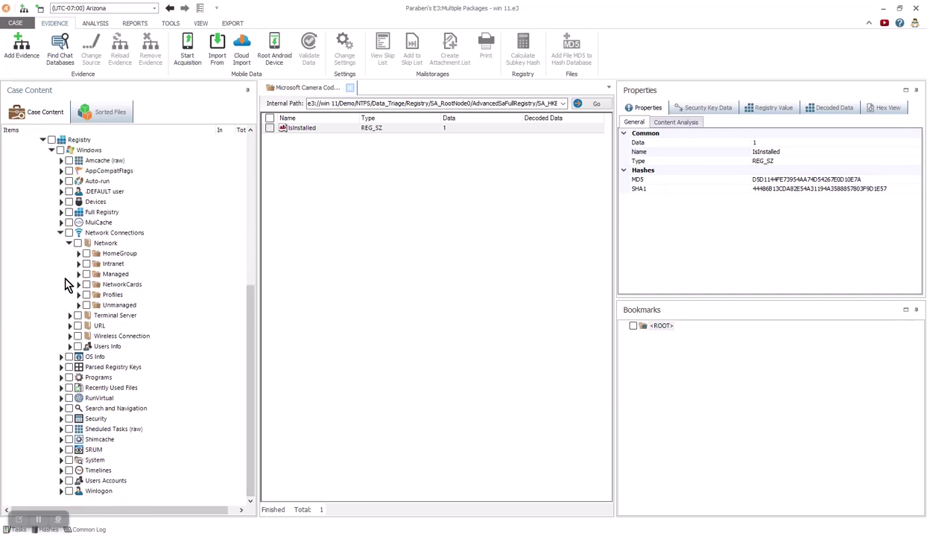
click(61, 232)
- Examine the keys in the OS Info subfolder of OS Info, and collapse the branch
click(61, 353)
click(70, 367)
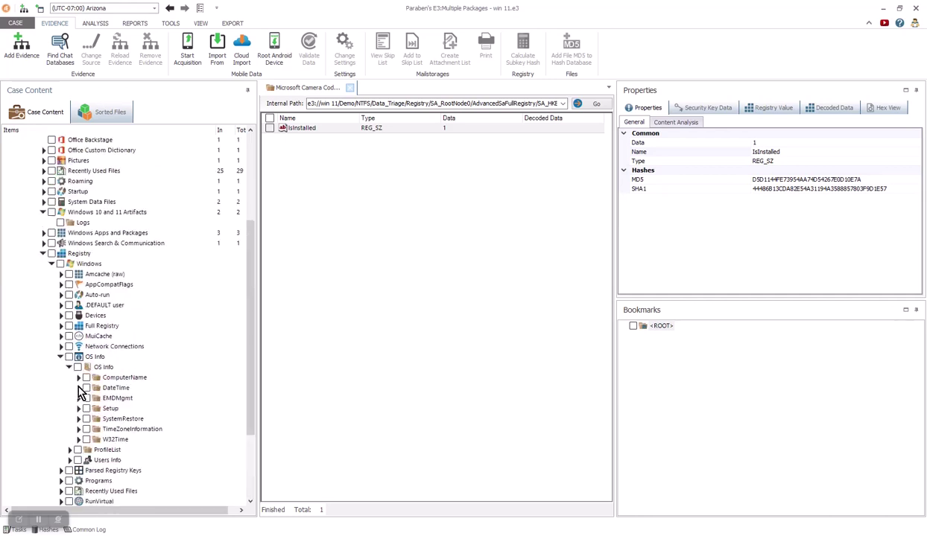
click(61, 357)
- Open Scheduled Tasks under Parsed Registry Keys, search the list for "outlook", and clear the search
click(61, 367)
click(97, 377)
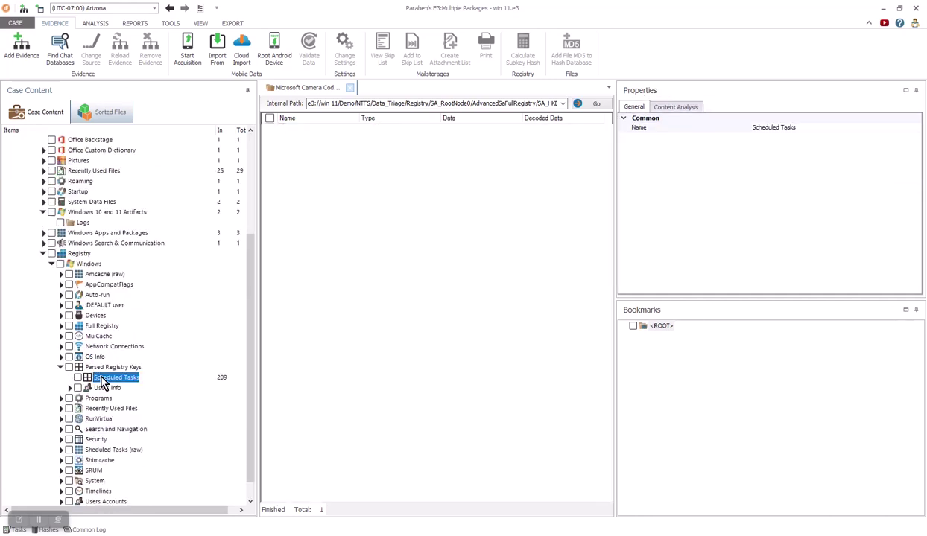
click(487, 123)
text(outlook)
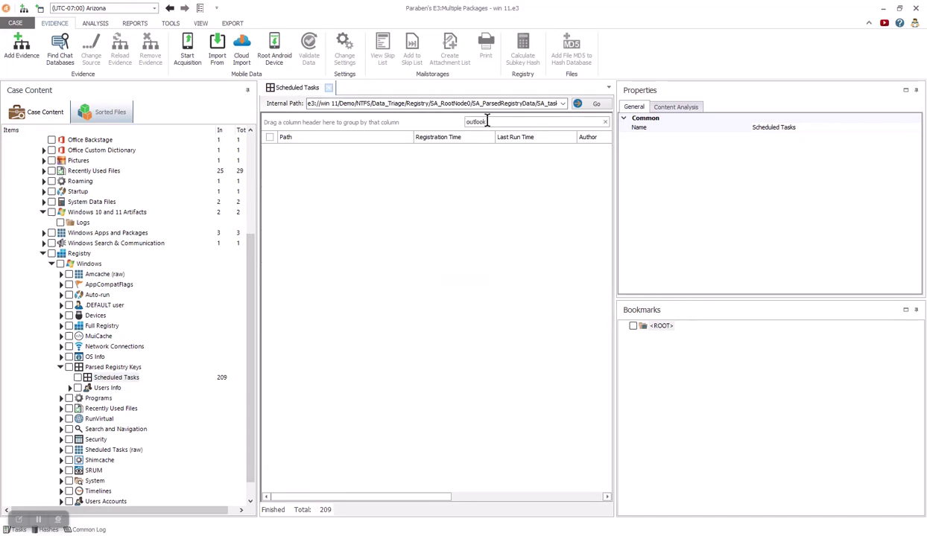
key(BackSpace)
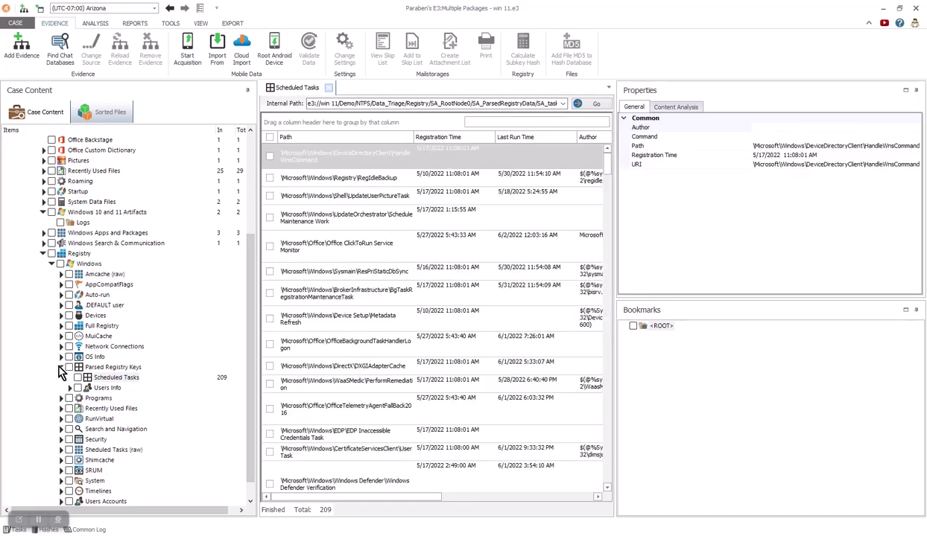
- Collapse Parsed Registry Keys, and open the Amcache Timeline under Timelines
click(60, 367)
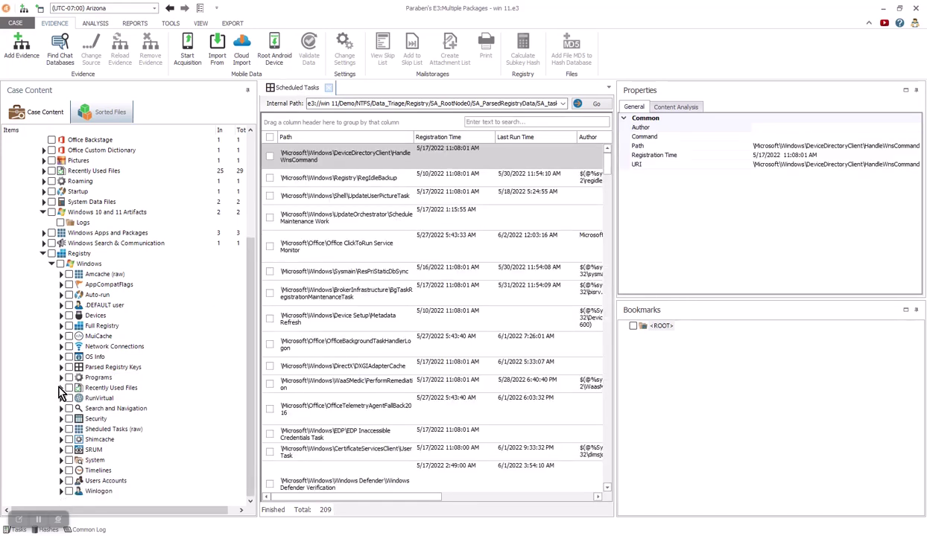
click(62, 470)
scroll(250, 327, down, 5)
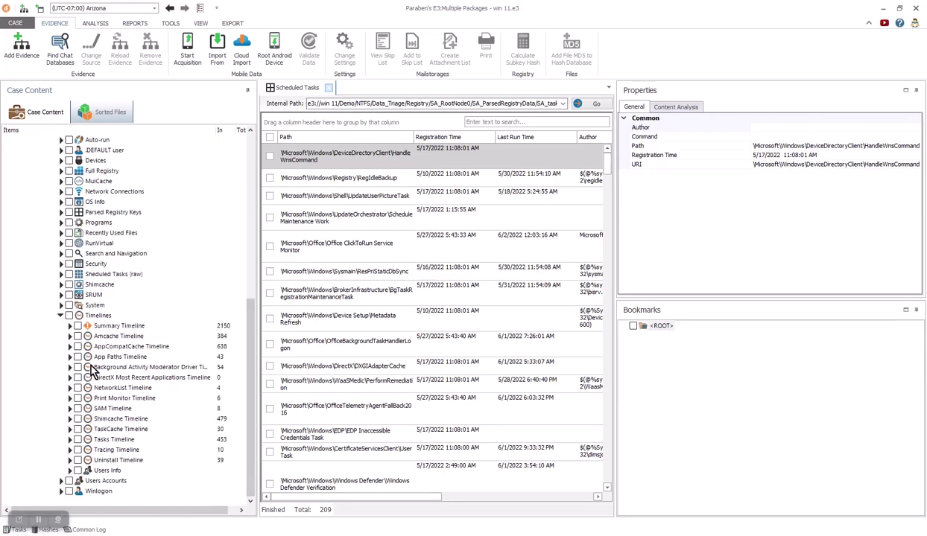
click(116, 337)
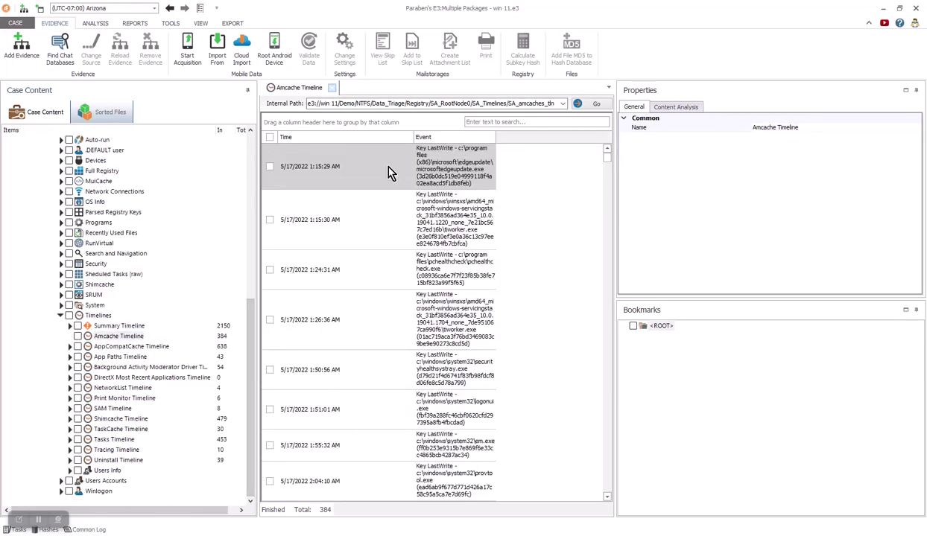
- Search the Amcache Timeline for "edge", clear the search, and look through its events
click(492, 121)
text(edge)
key(BackSpace)
key(BackSpace)
key(BackSpace)
key(BackSpace)
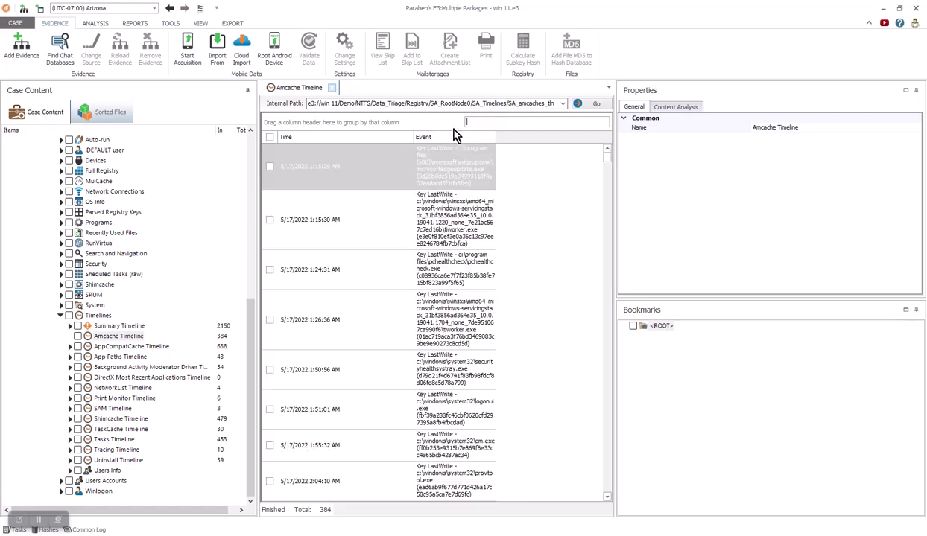
scroll(573, 203, down, 6)
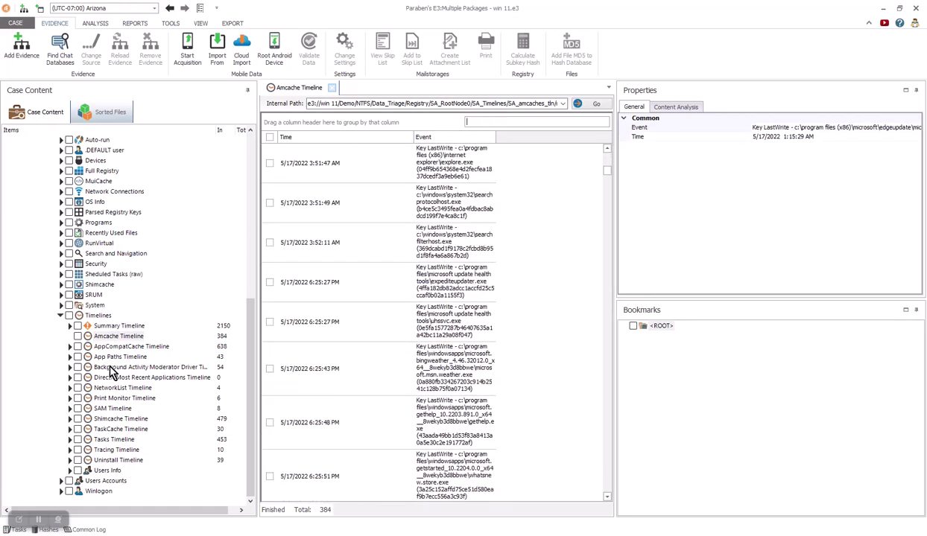
- Open the NetworkList Timeline and examine its network connection events one by one
click(108, 388)
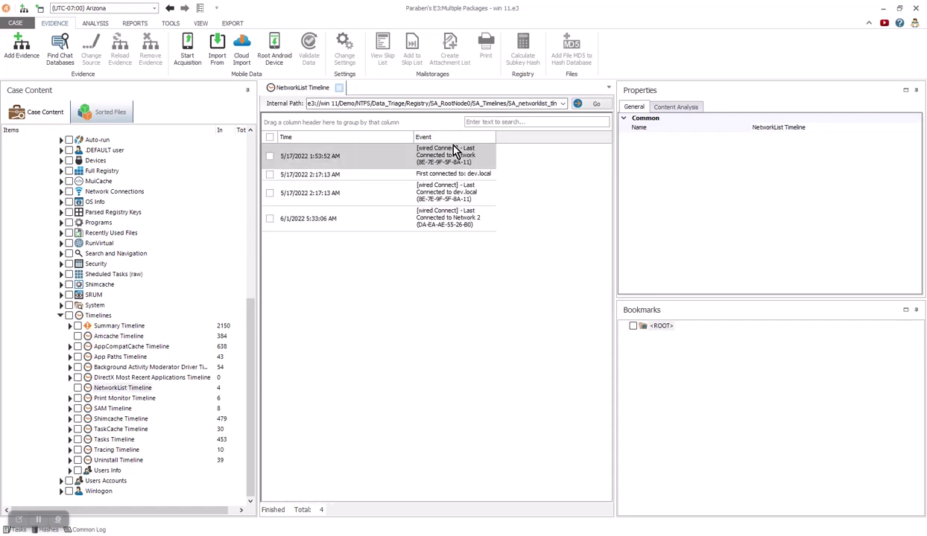
click(480, 162)
click(374, 176)
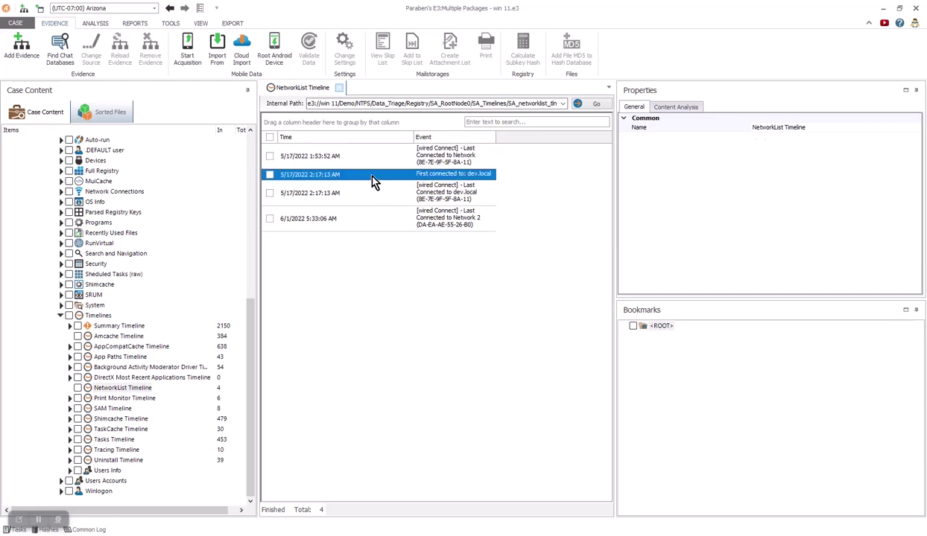
click(374, 197)
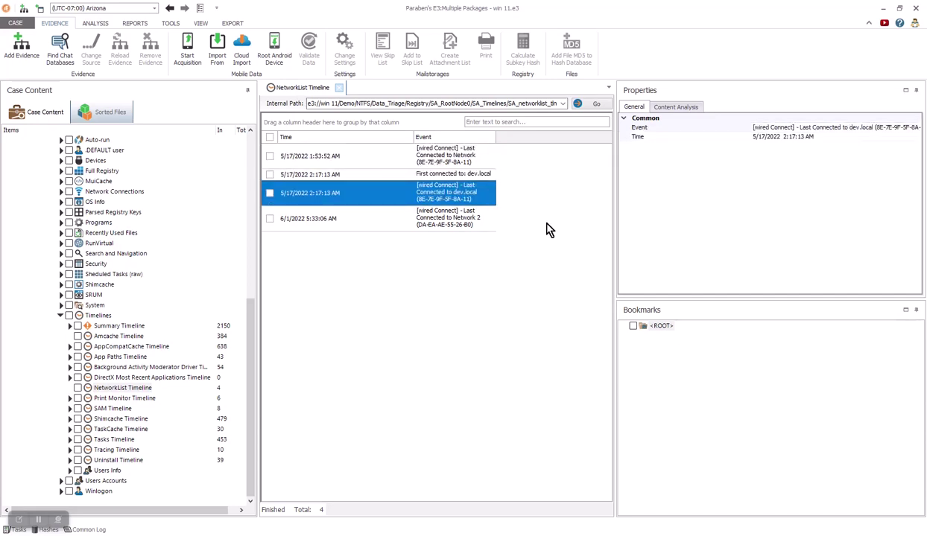
click(464, 225)
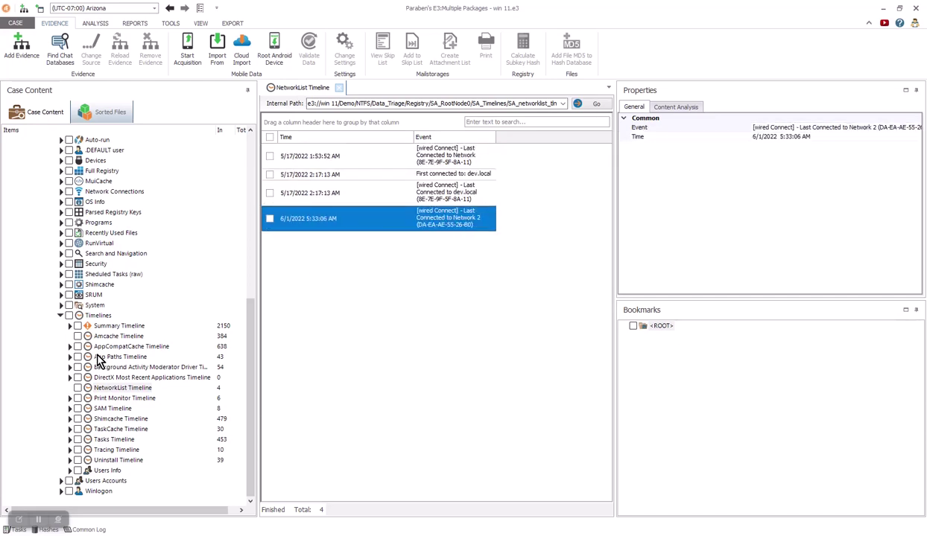
- Open the Tasks Timeline and look through its task registration events
click(73, 389)
click(84, 441)
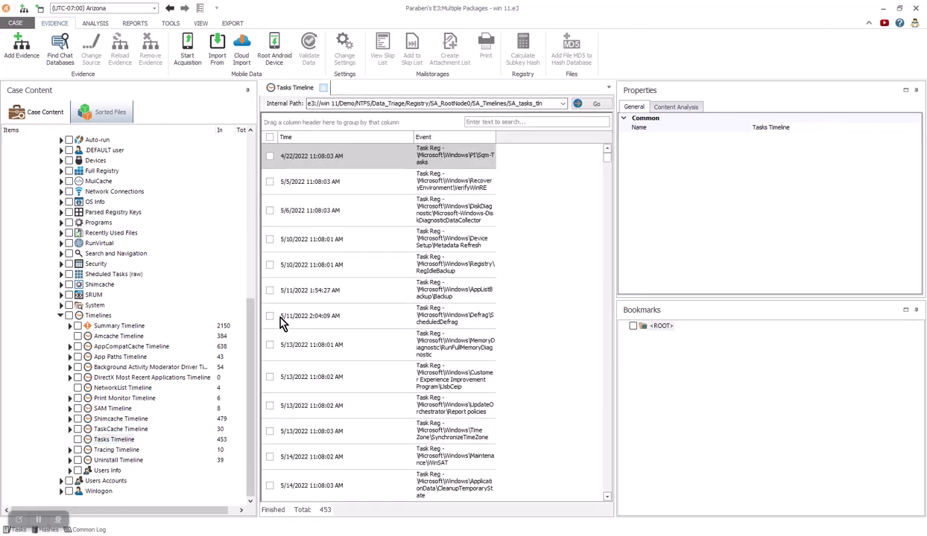
drag(607, 163, 609, 200)
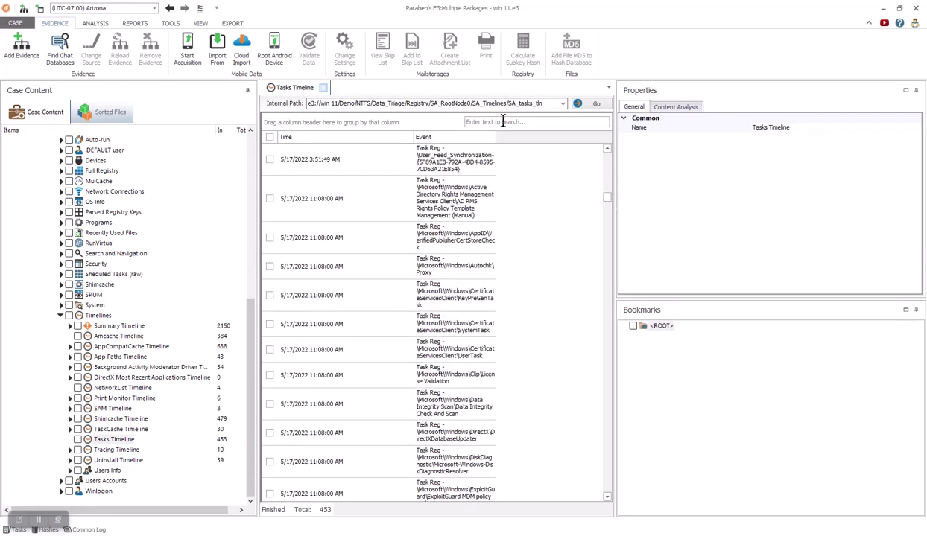
- Open Last Logged on User under Winlogon and examine the LastLoggedOnSAMUser value
click(61, 491)
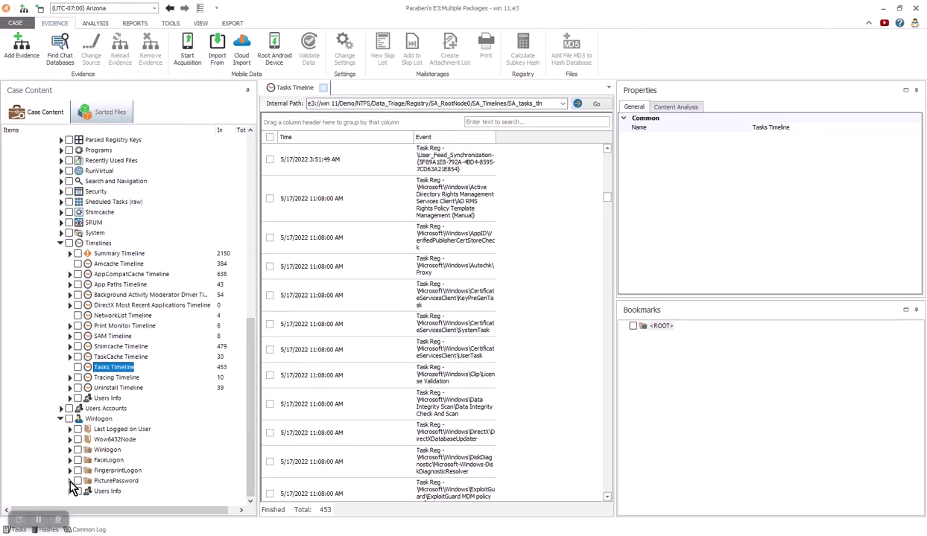
click(115, 429)
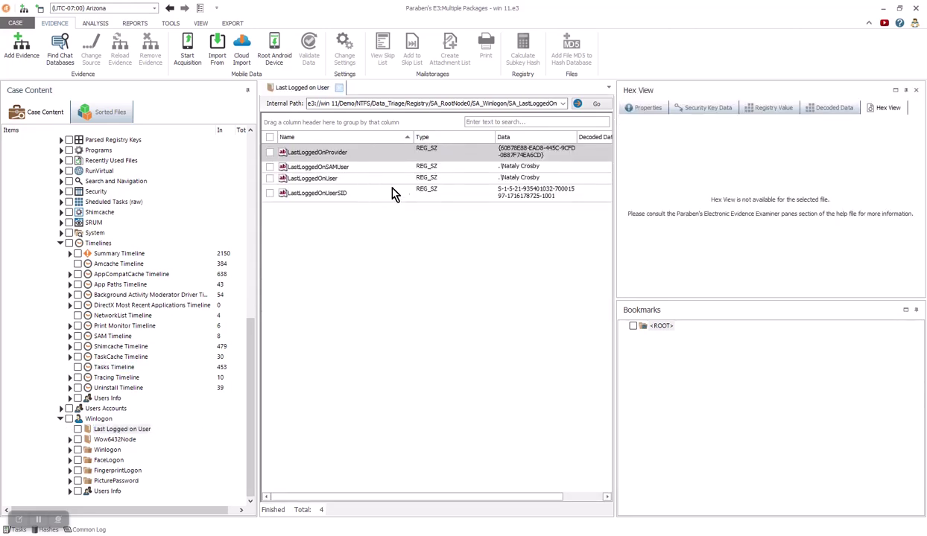
click(364, 170)
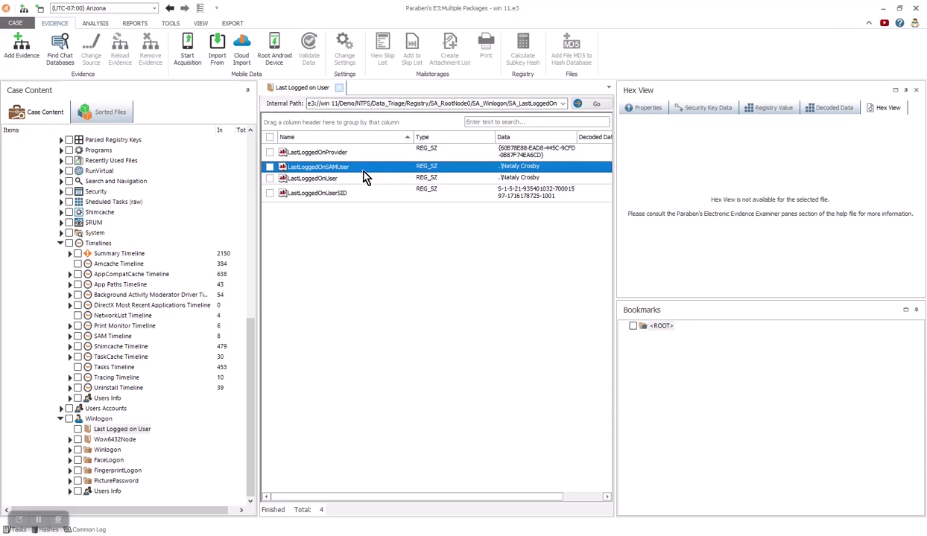
- Examine the properties, security key data, registry value and decoded data of the LastLoggedOnUser entry
click(365, 182)
click(645, 108)
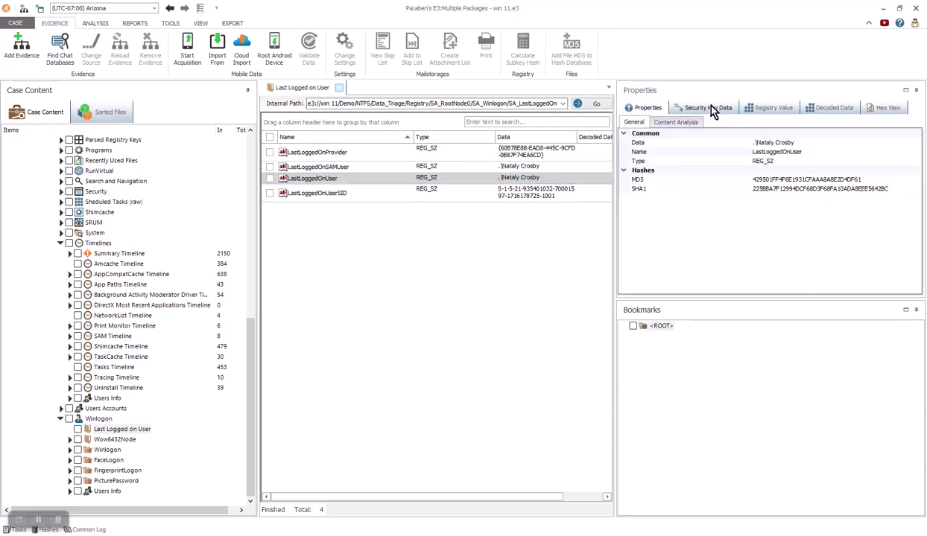
click(715, 108)
click(794, 109)
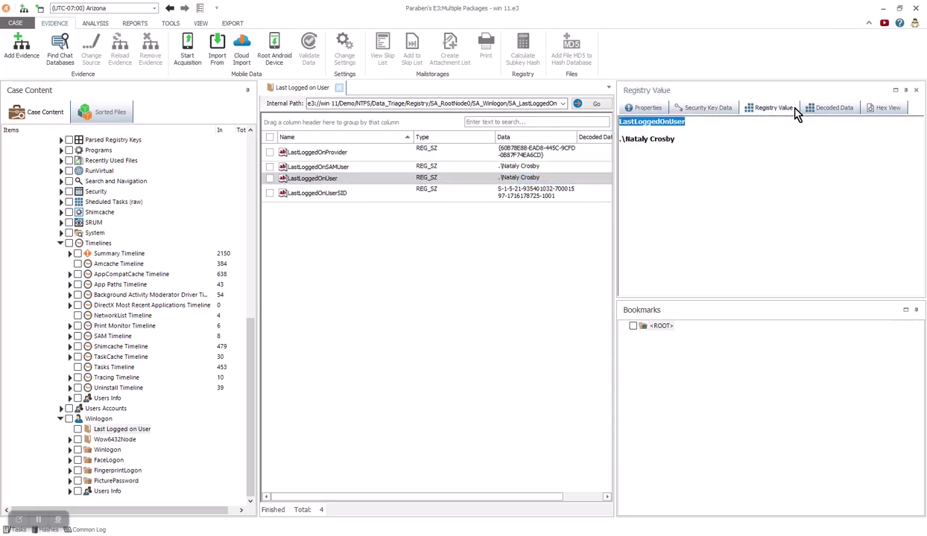
click(833, 110)
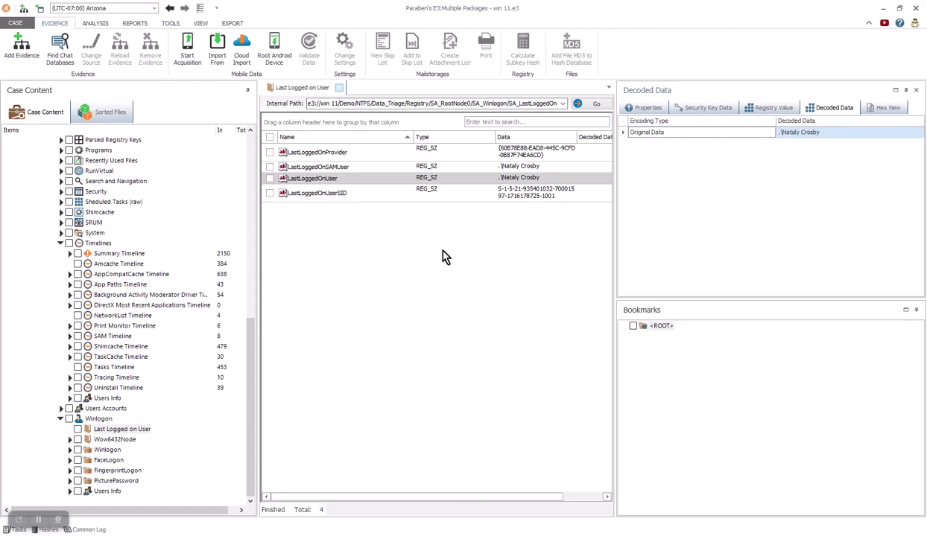